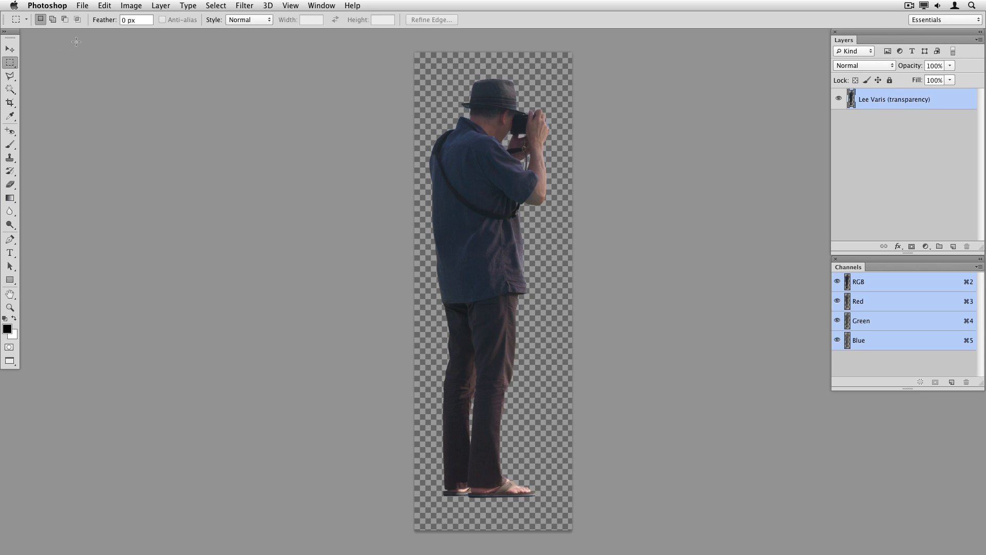
Select the entire Lee Varis cutout image and copy it
click(216, 5)
click(220, 19)
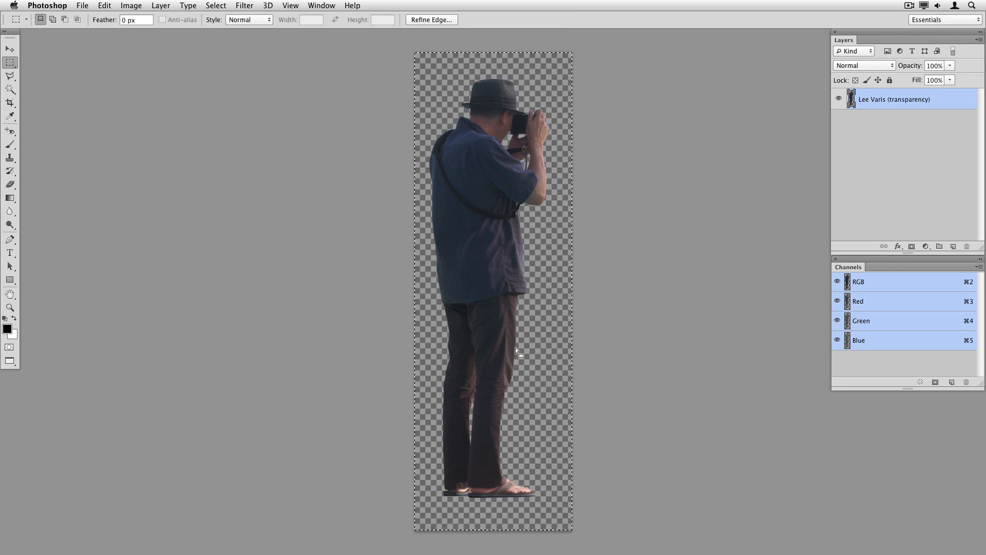
click(109, 6)
click(114, 86)
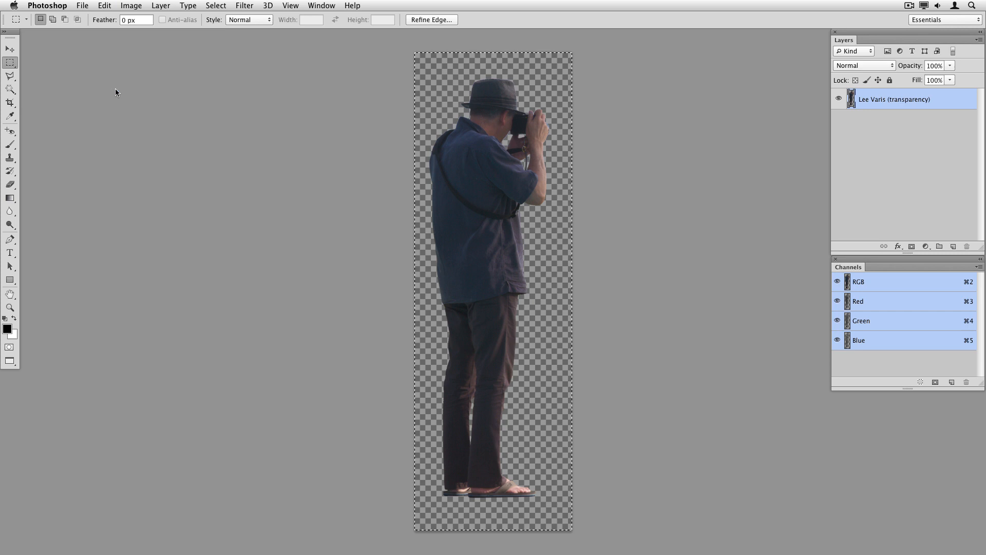
Switch to the Tuscanian landscape document and paste the figure, converting it to the destination colour profile
click(321, 5)
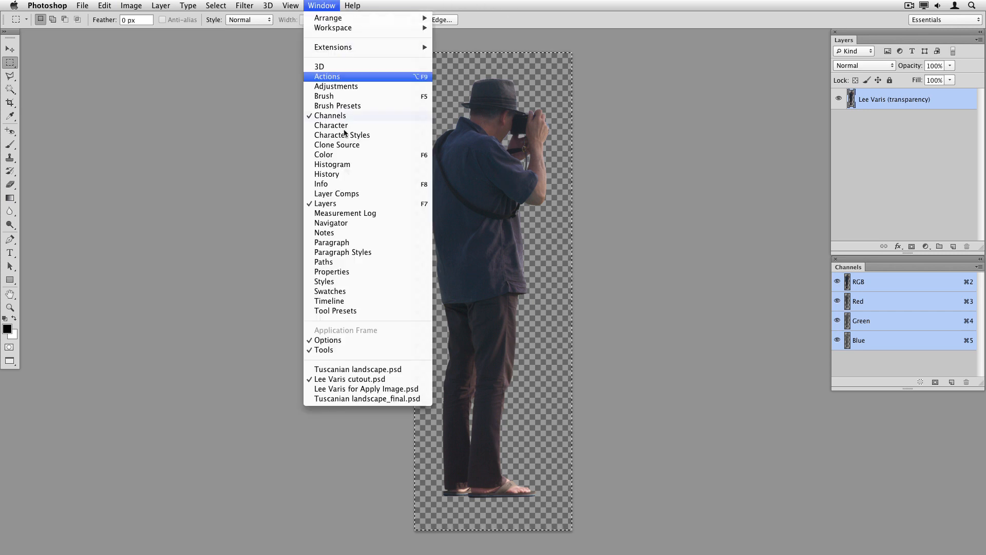
click(375, 368)
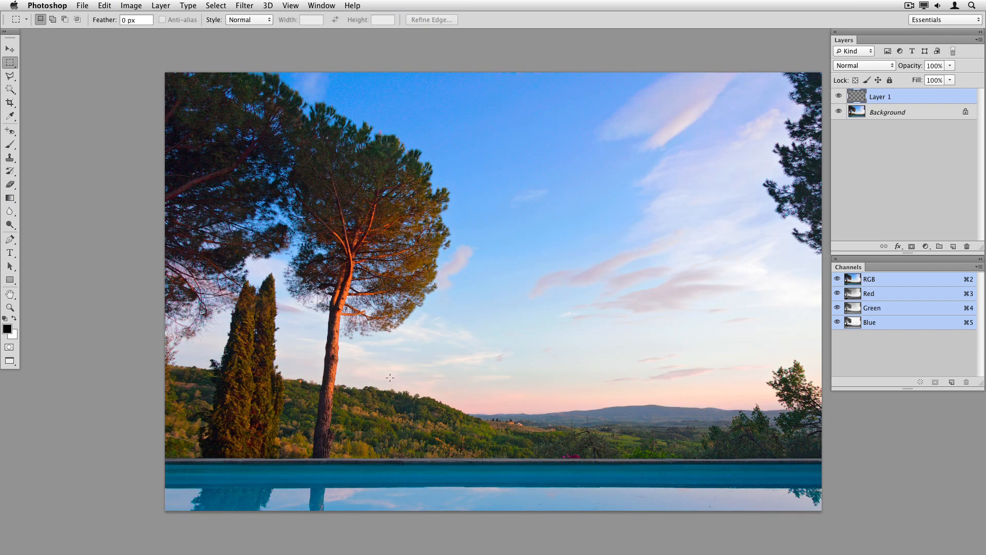
click(105, 6)
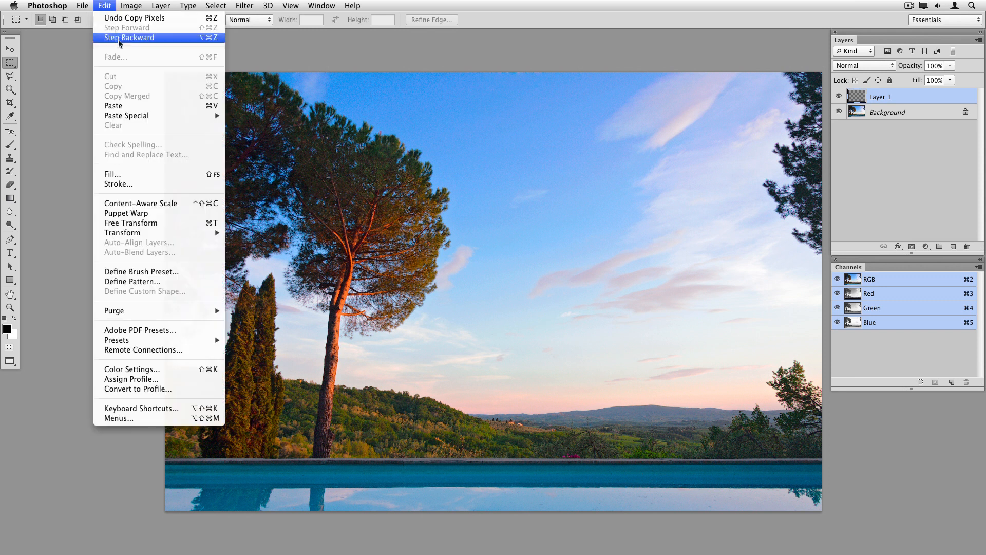
click(127, 106)
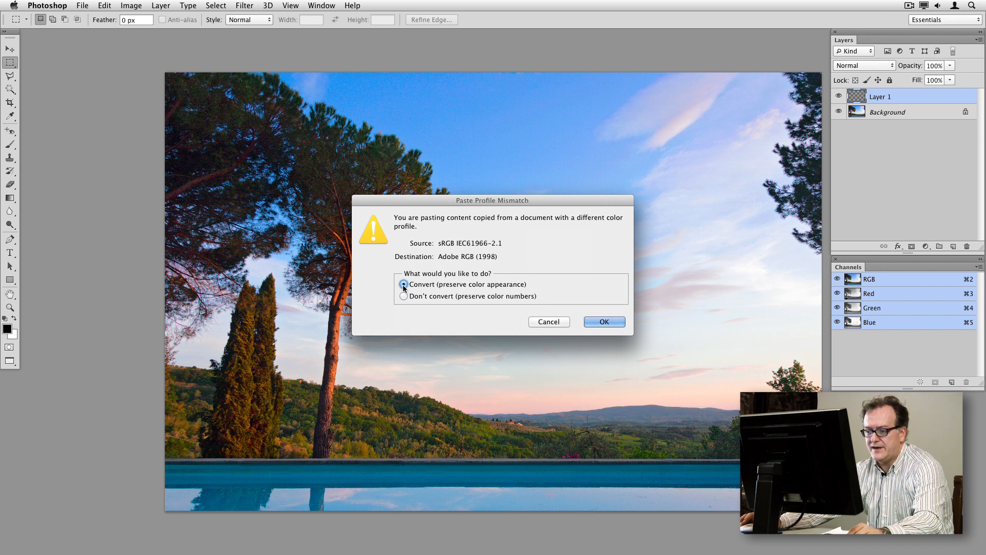
click(611, 322)
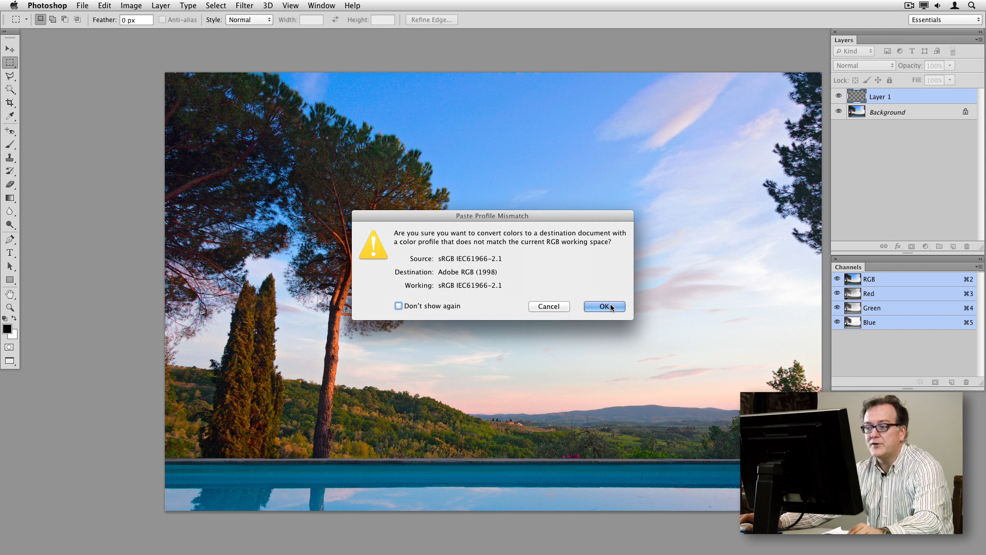
click(604, 306)
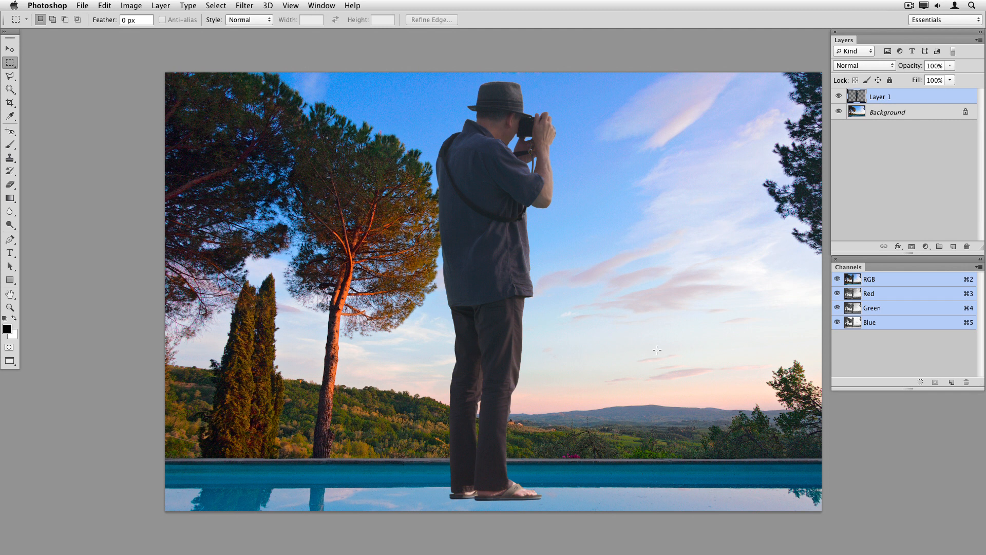
Free-transform the pasted figure, scaling it to about 69% and placing it on the pool edge
key(super+t)
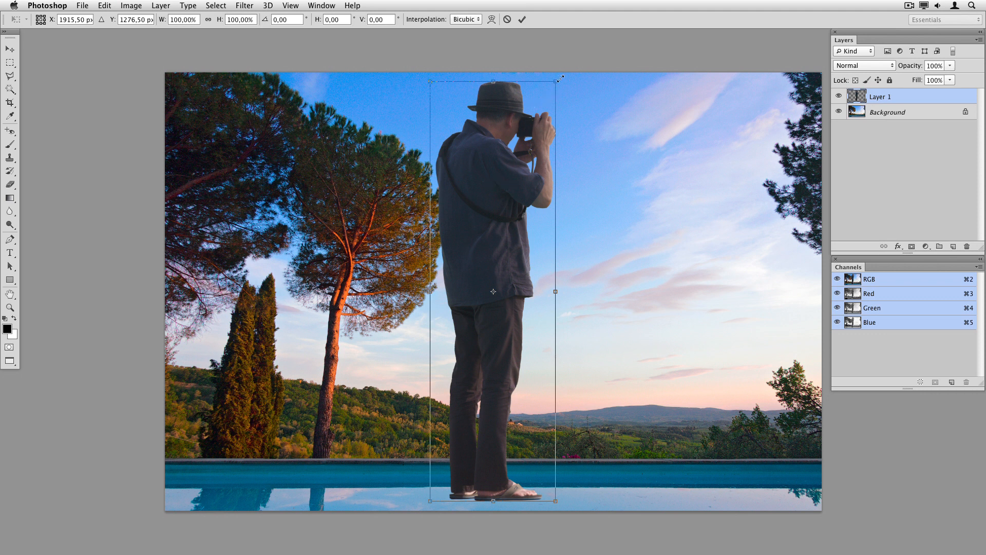
drag(554, 85, 517, 211)
drag(482, 304, 543, 268)
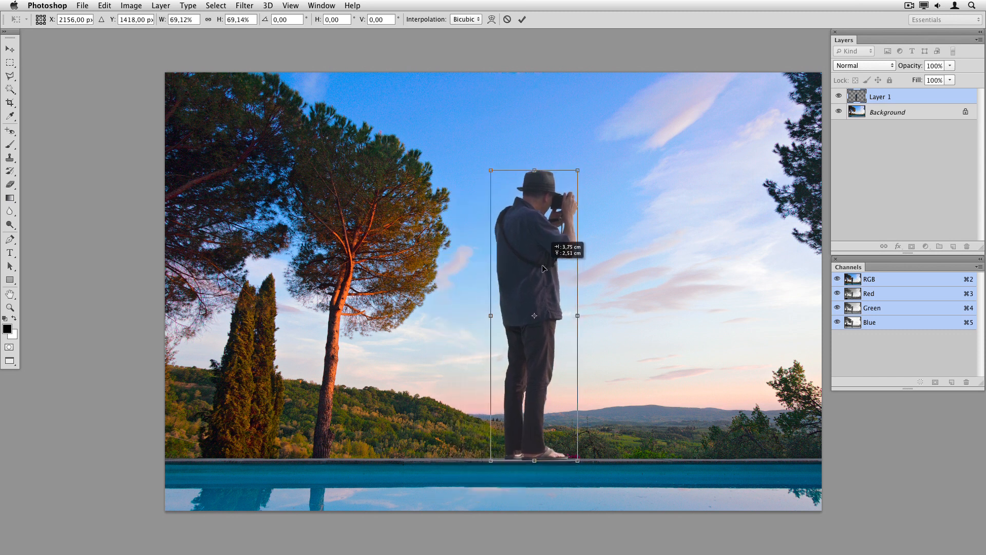
click(522, 20)
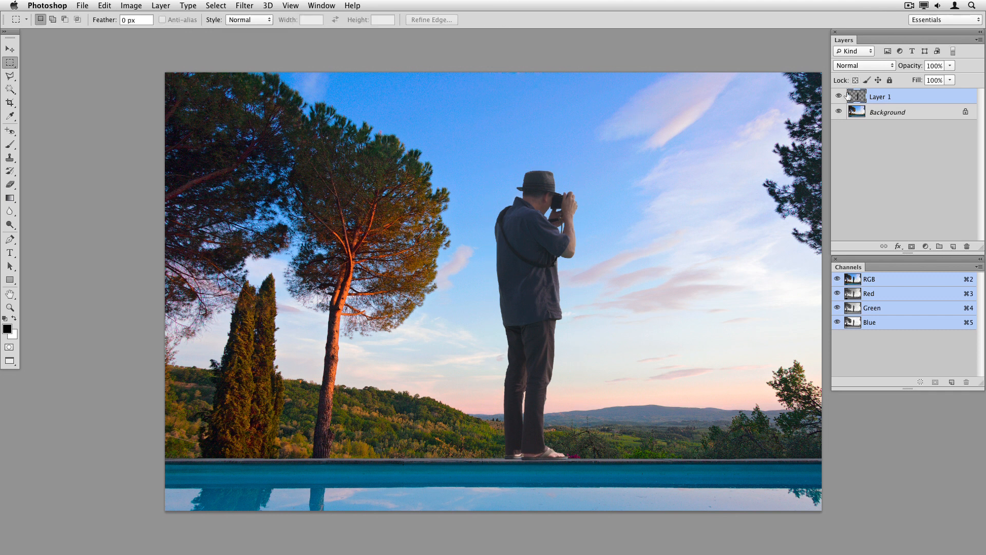
Toggle the visibility of the Background and the figure layer to compare them
click(839, 112)
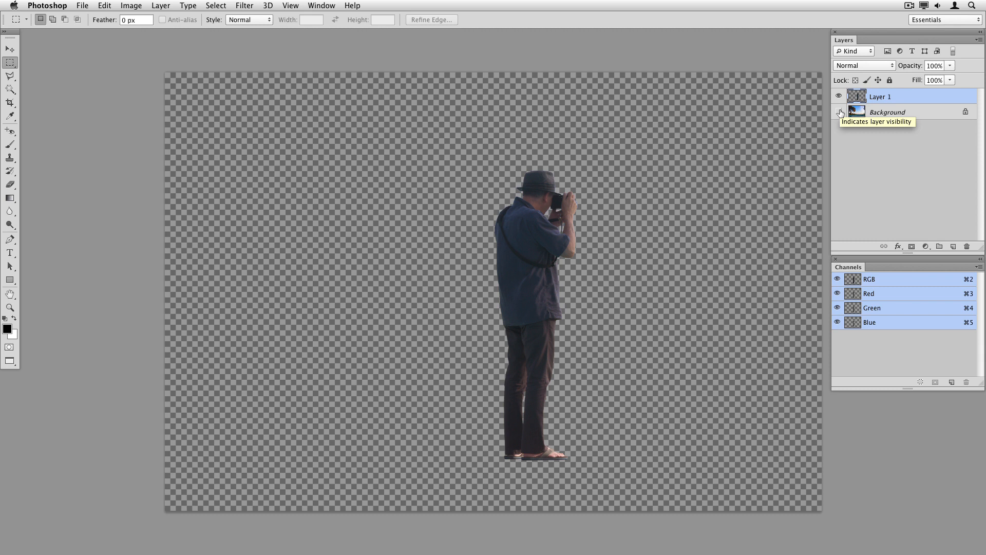
click(839, 112)
click(840, 96)
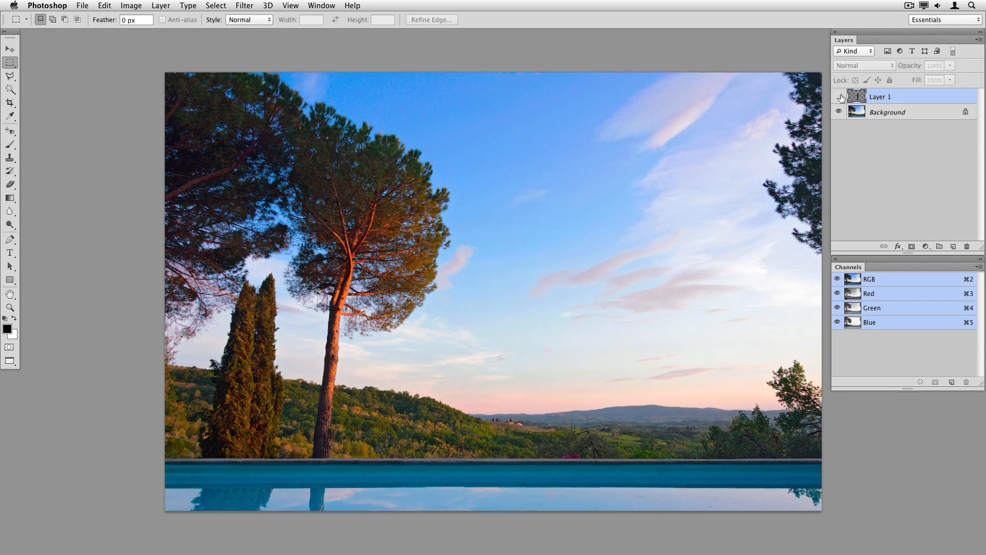
click(839, 96)
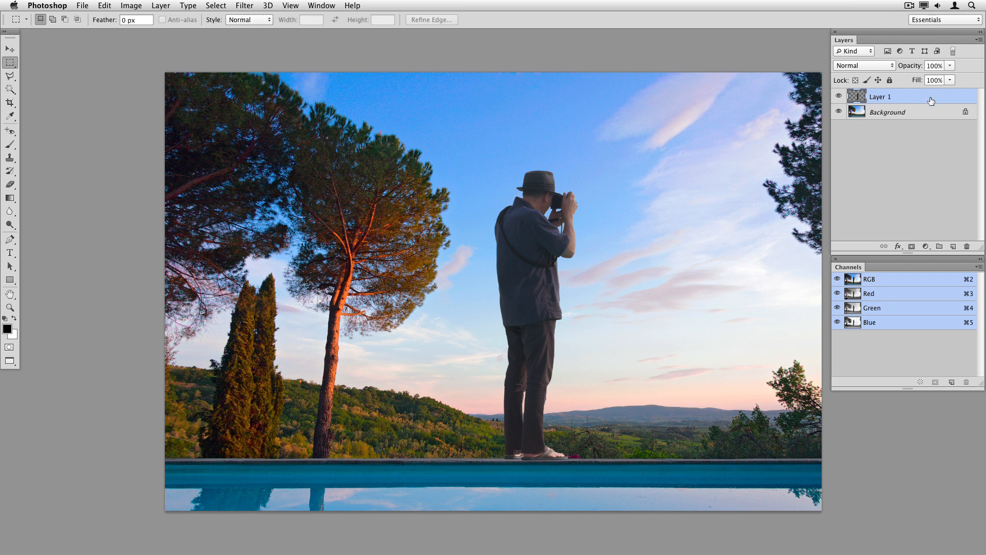
Delete the pasted figure layer and add a new empty layer above the Background
drag(931, 98, 967, 246)
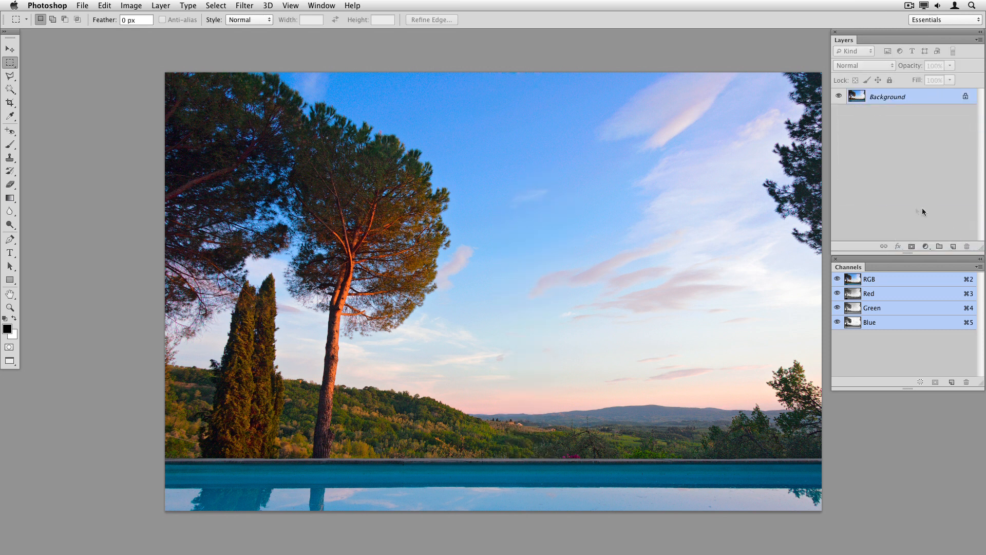
click(953, 247)
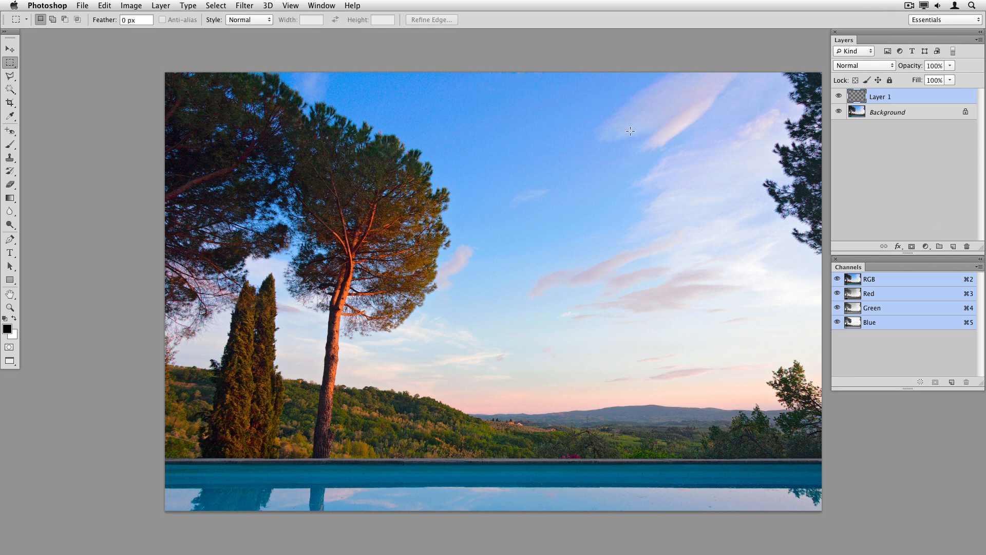
click(131, 6)
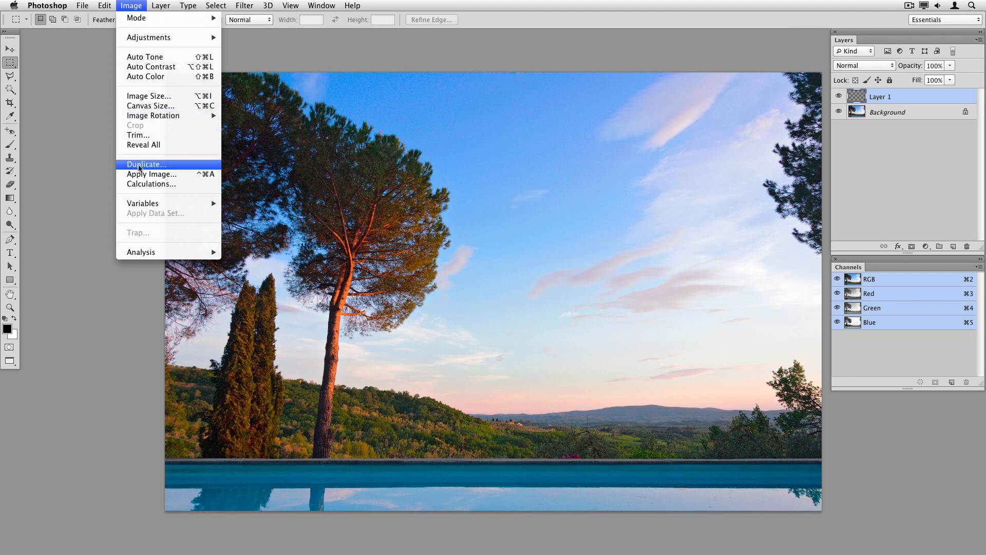
click(143, 176)
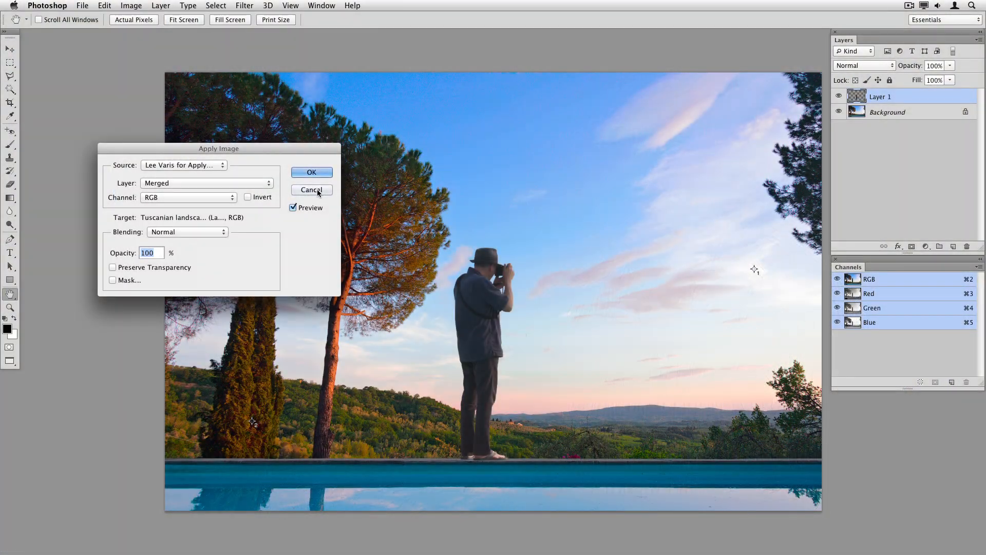
click(315, 190)
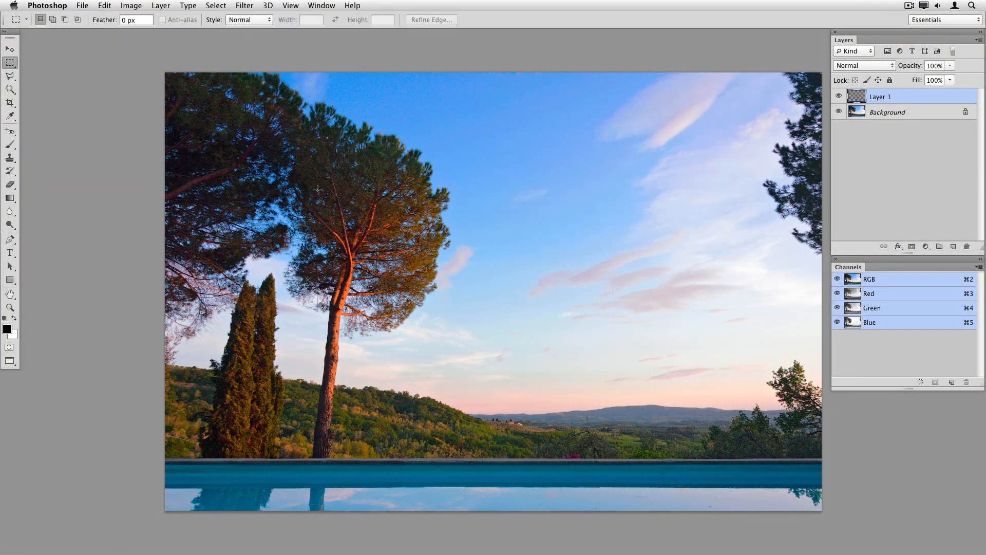
Switch to the Lee Varis for Apply Image document and check its image size
click(324, 6)
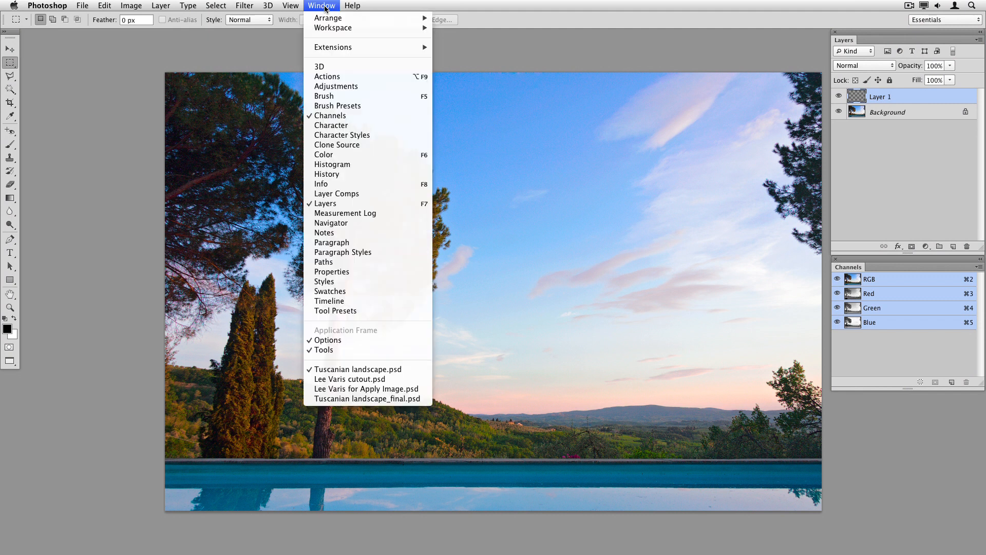
click(366, 380)
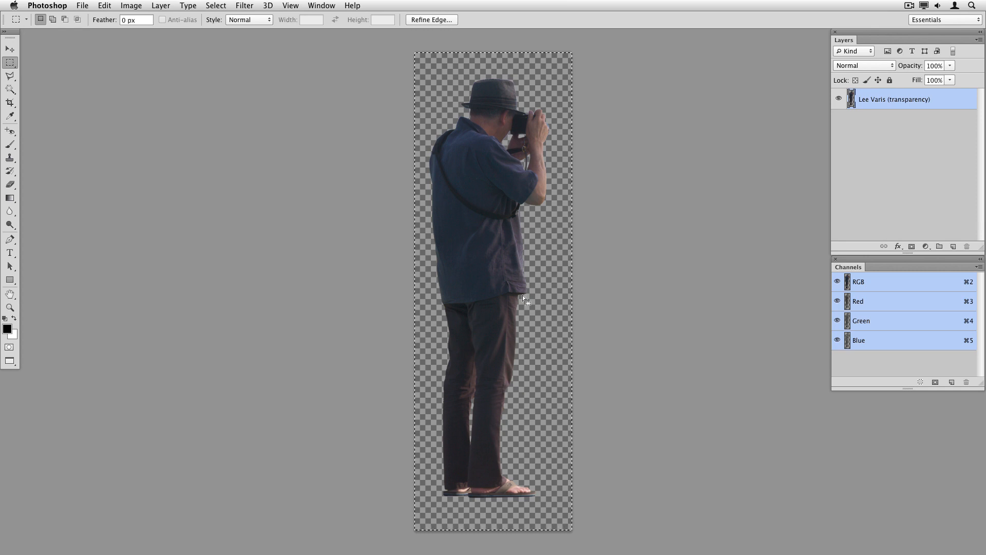
click(321, 5)
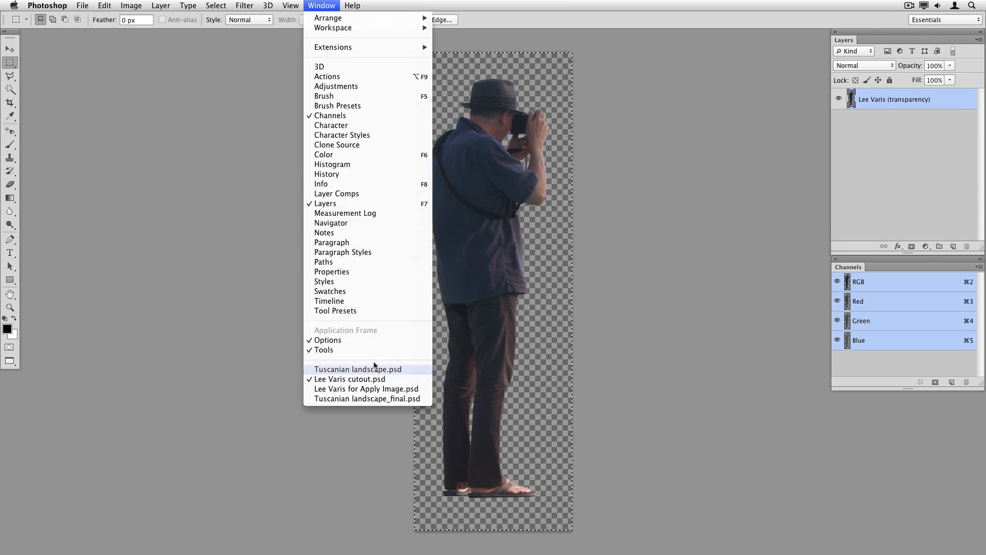
click(380, 389)
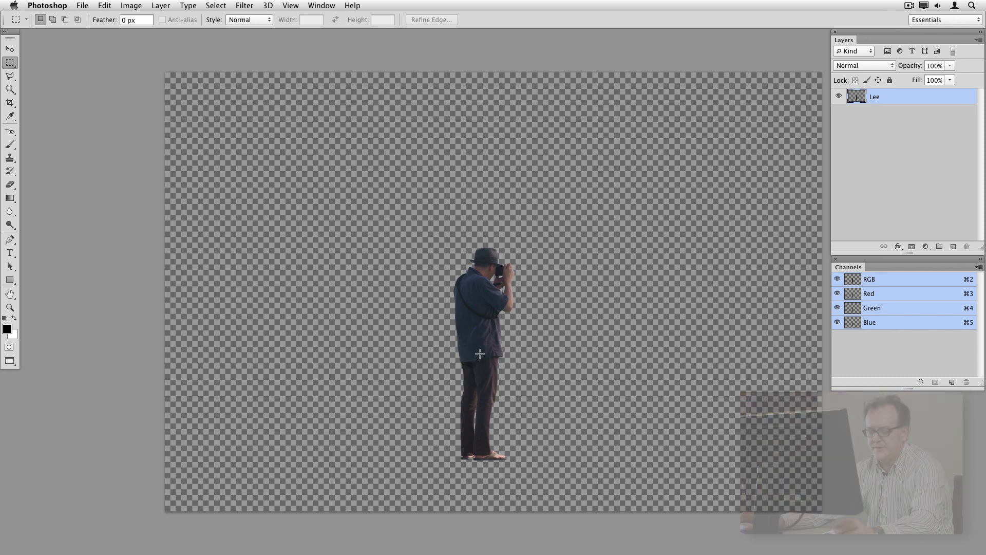
key(super+alt+i)
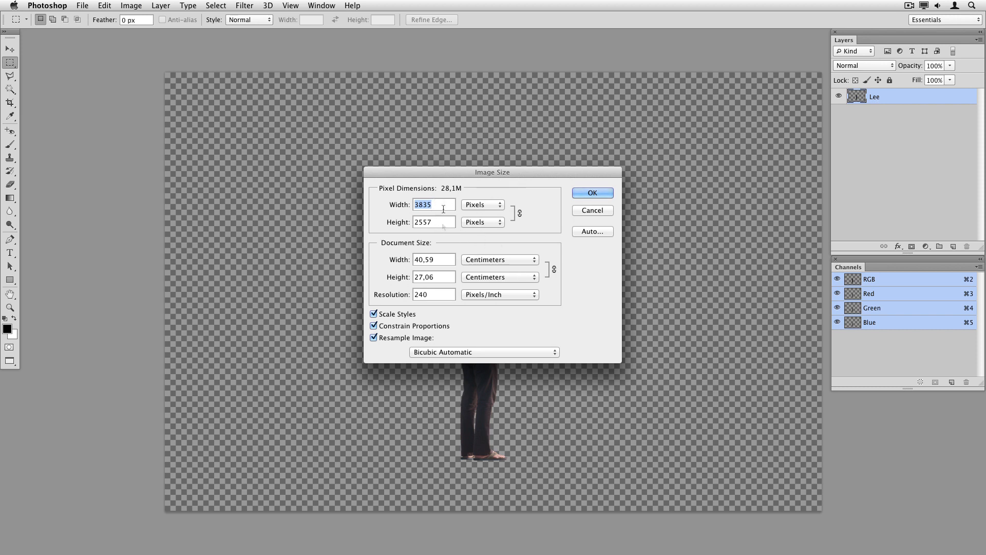
click(591, 211)
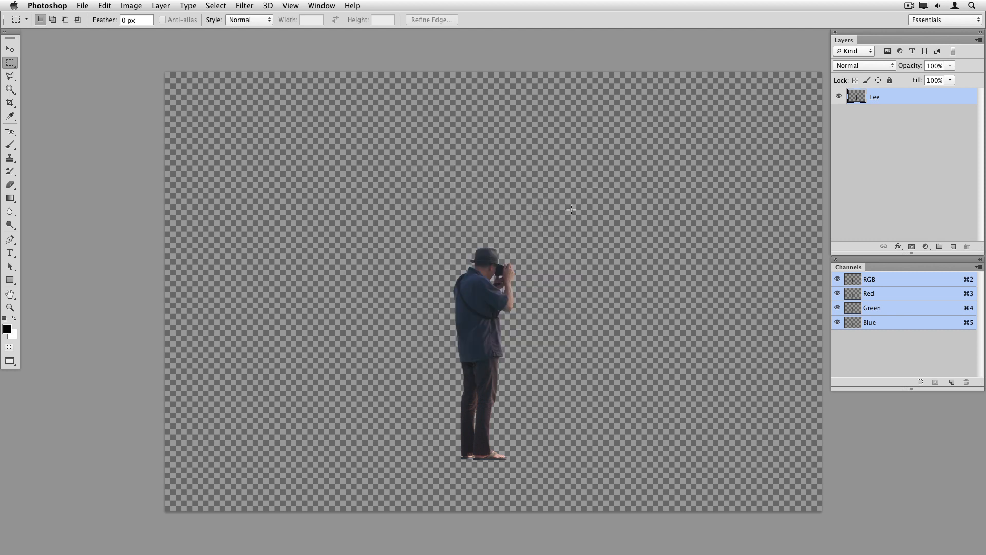
Switch to the Lee Varis cutout document and check its image size
click(322, 5)
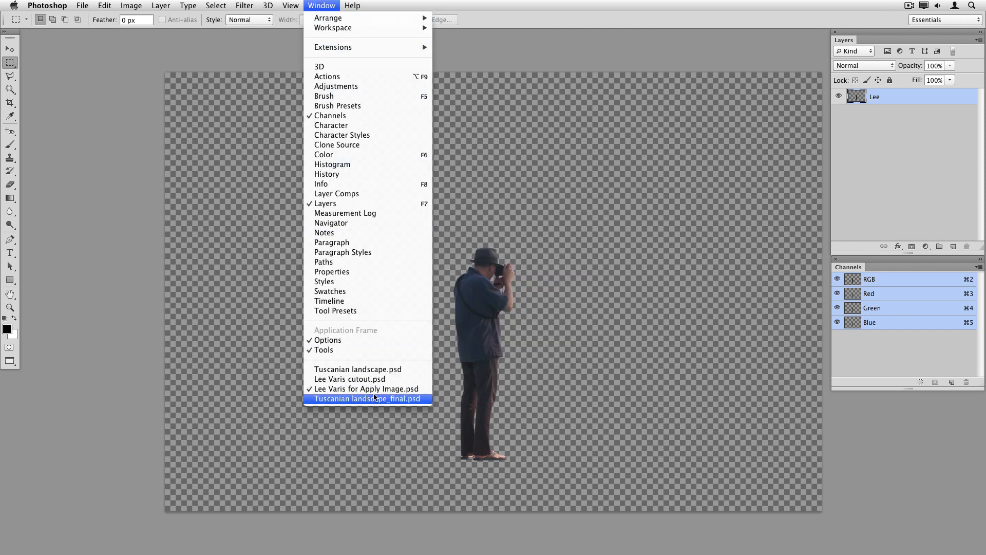
click(377, 378)
key(super+alt+i)
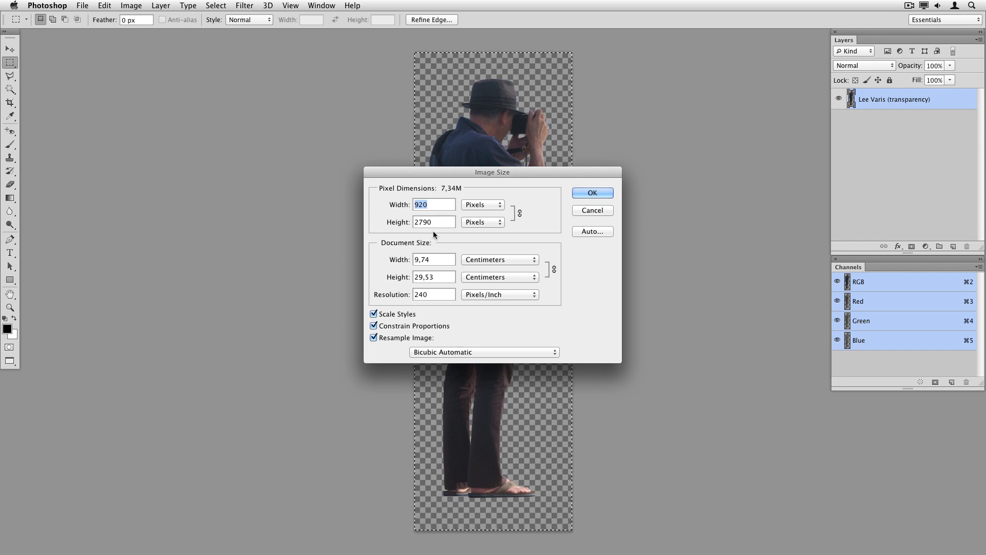
click(592, 210)
Switch to the Tuscanian landscape document and check its image size
click(329, 6)
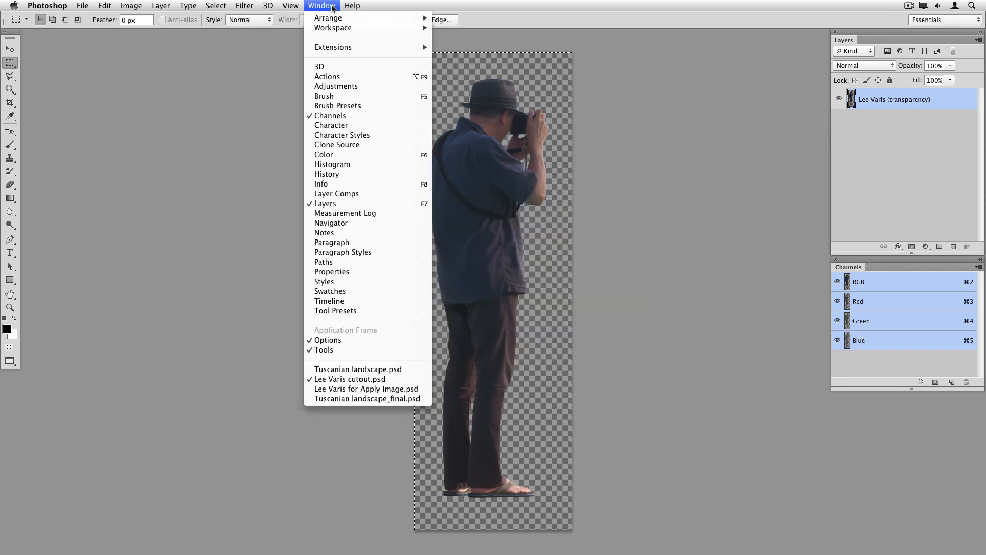
click(394, 372)
key(super+alt+i)
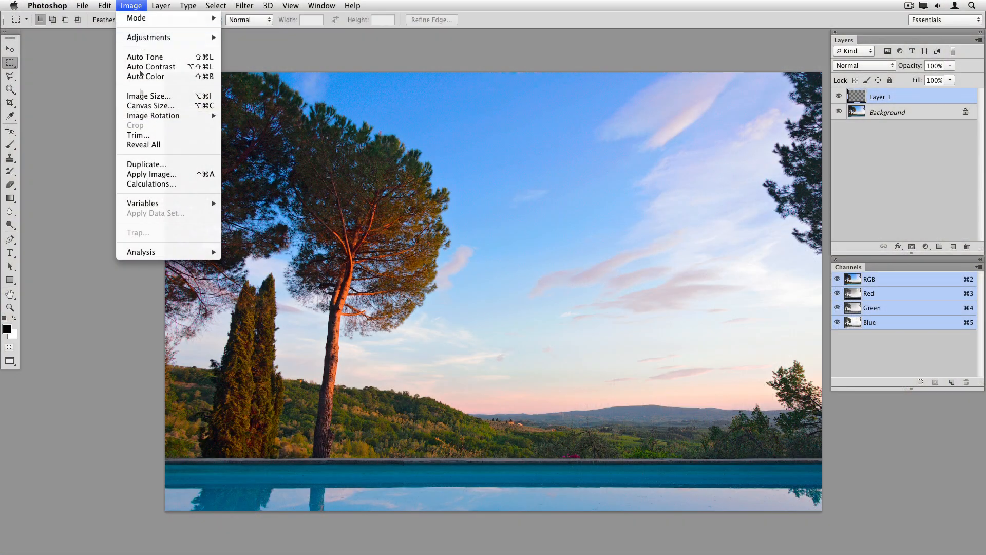
Open Apply Image on the empty layer and review the available Source documents
click(160, 177)
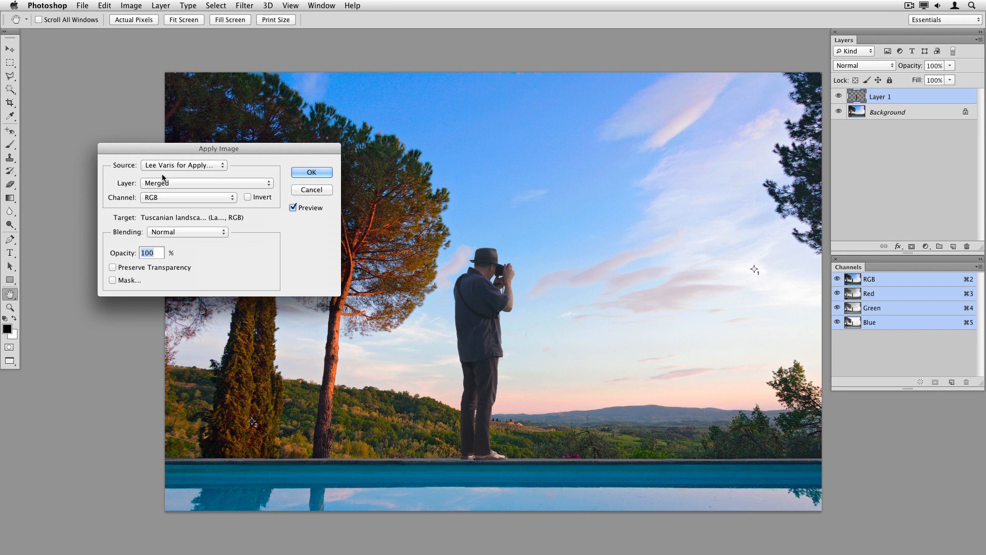
click(195, 164)
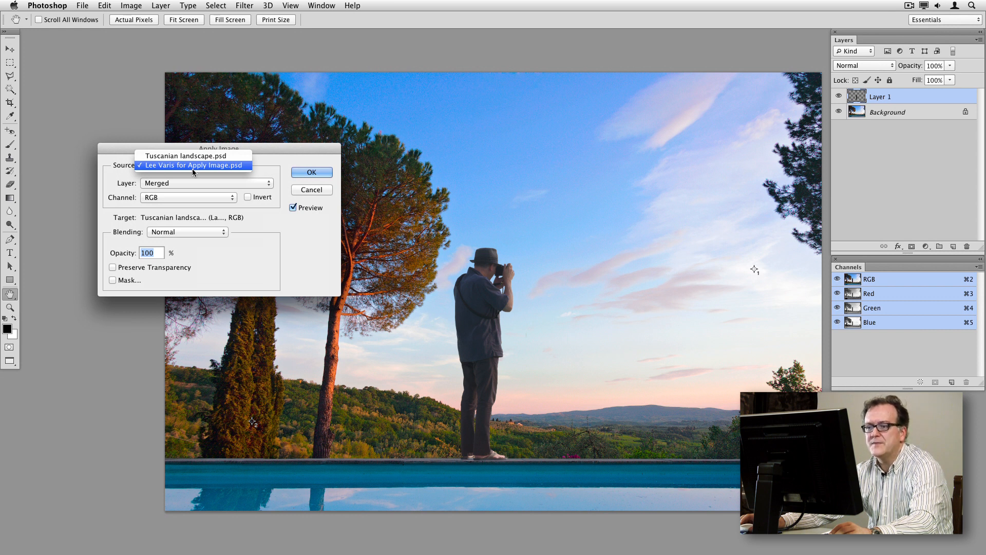
click(194, 166)
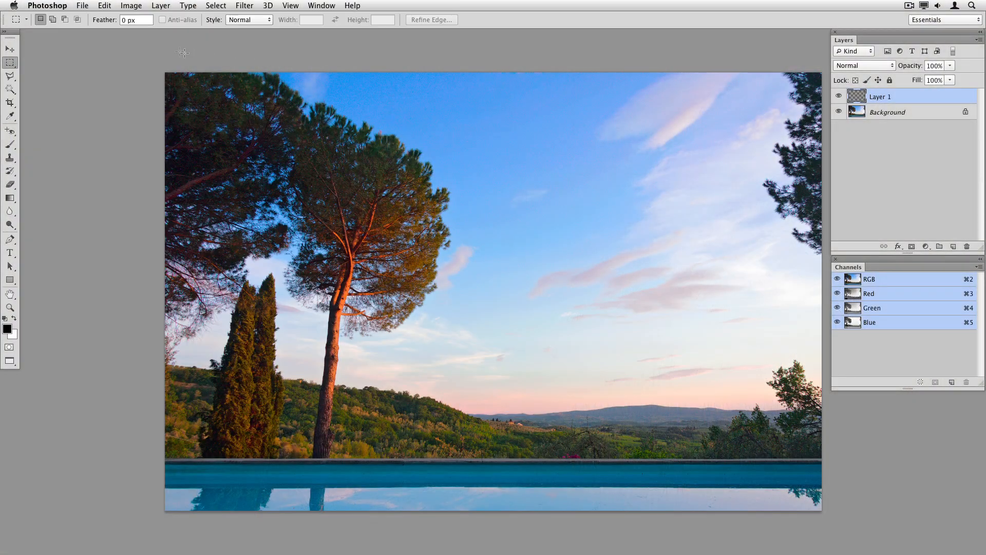
Check the colour mode of the Tuscanian landscape and the Lee Varis for Apply Image documents
click(130, 6)
mouse_move(138, 21)
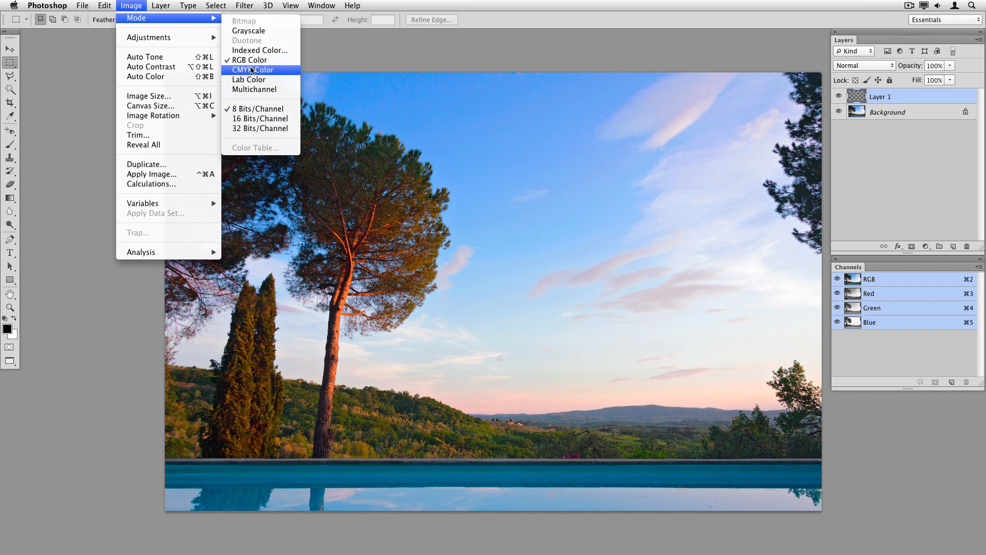
click(322, 5)
click(325, 7)
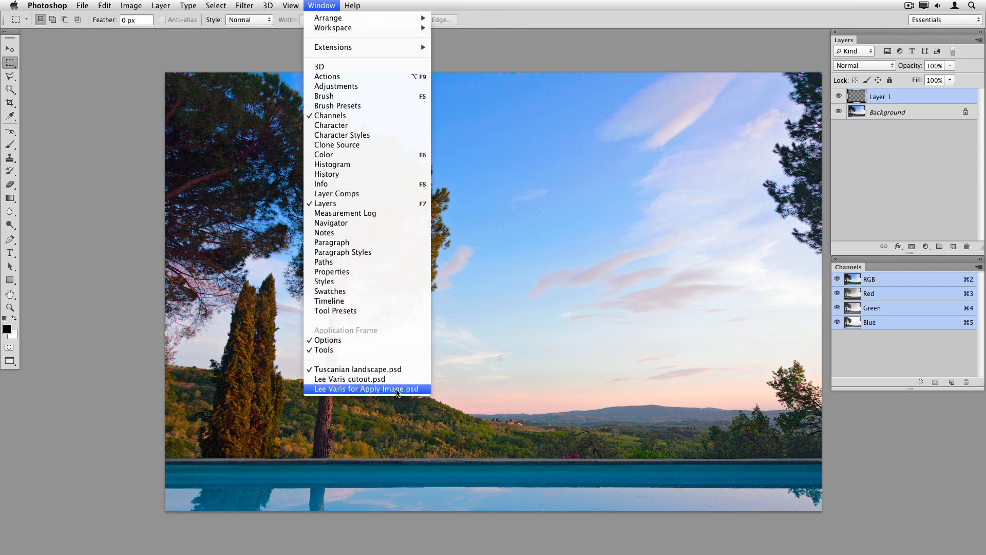
click(349, 388)
click(131, 5)
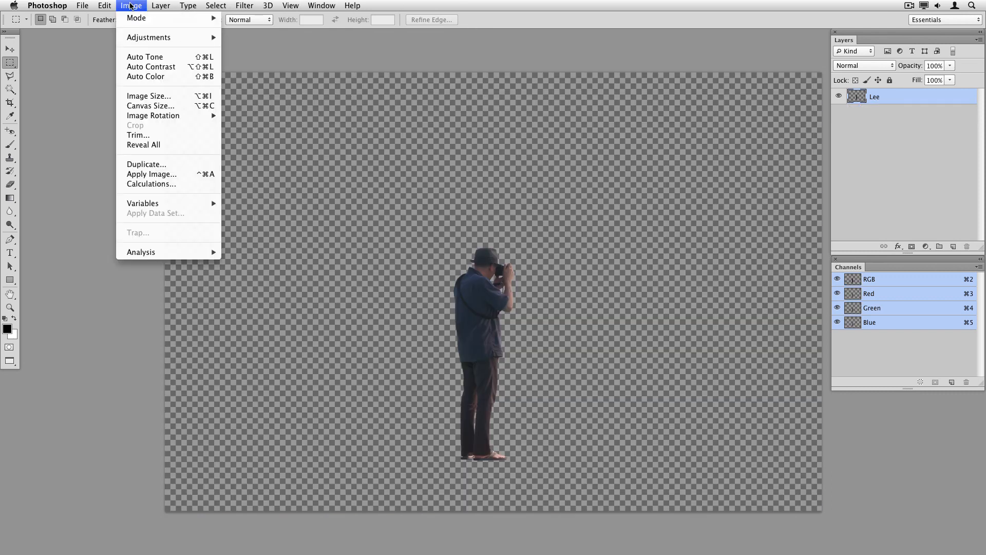
mouse_move(138, 19)
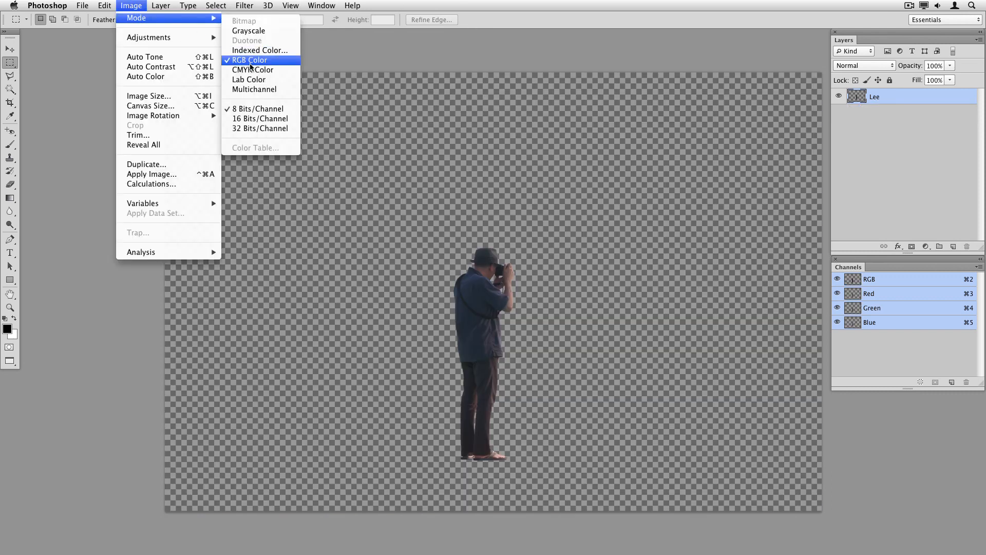
Switch to the Tuscanian landscape, open Apply Image and review the Source document list, then cancel
click(259, 121)
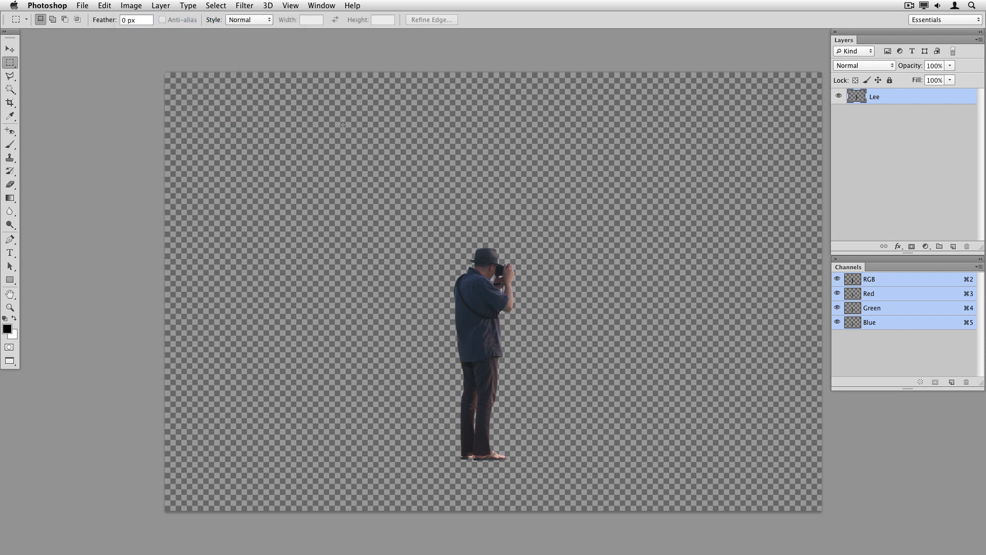
click(319, 6)
click(375, 372)
click(131, 5)
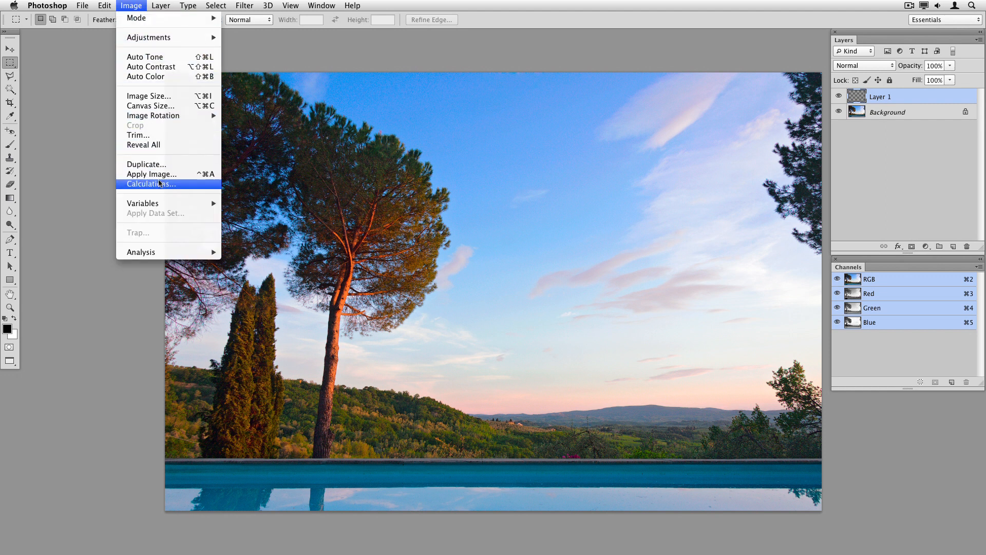
click(159, 174)
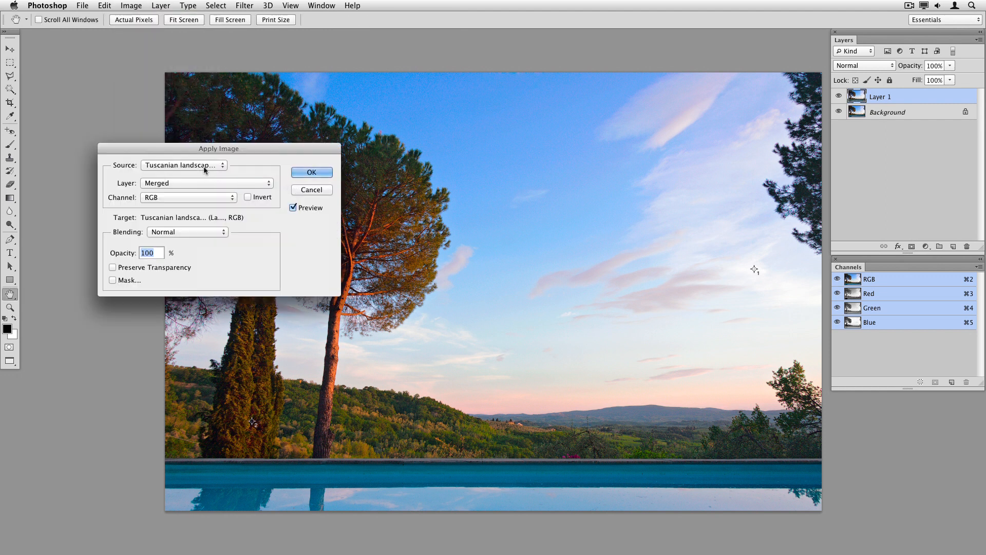
click(217, 165)
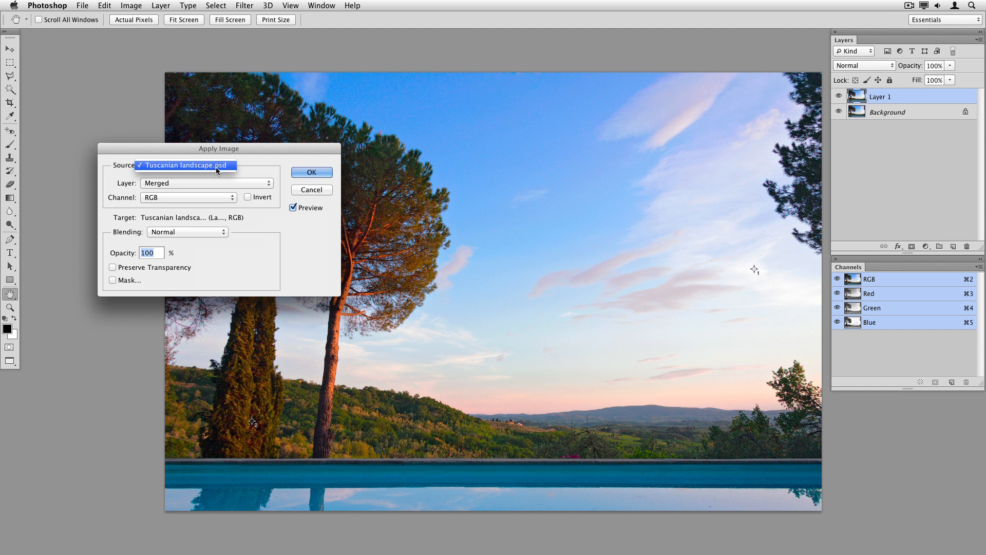
click(318, 191)
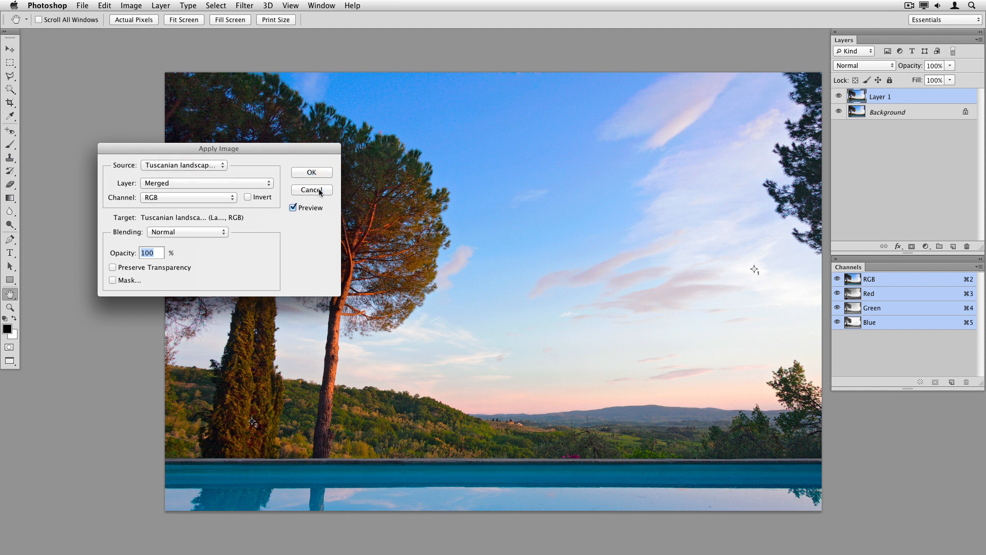
click(318, 191)
Try copying from the Lee Varis for Apply Image document and pasting into the Tuscanian landscape document
key(m)
click(331, 5)
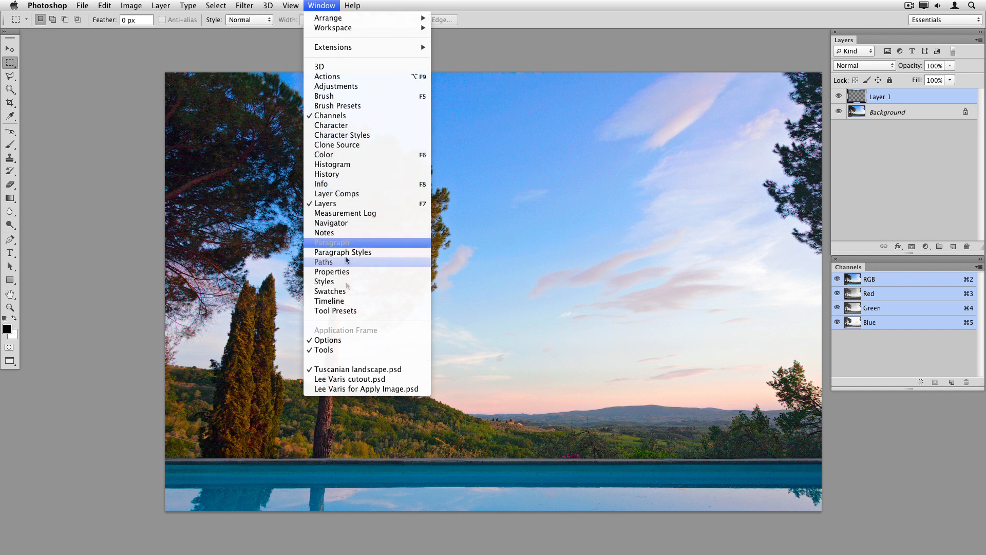
click(356, 393)
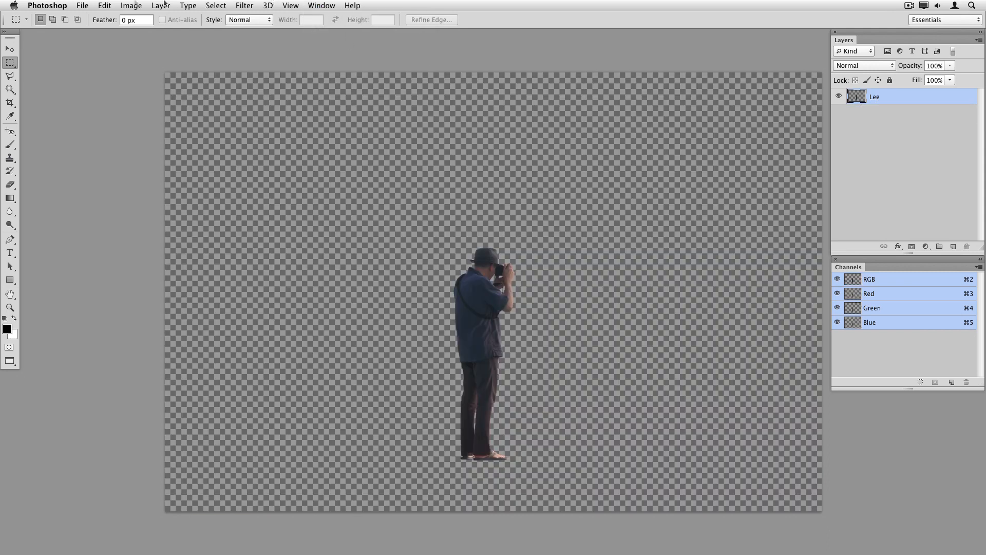
key(super+c)
click(135, 6)
mouse_move(149, 18)
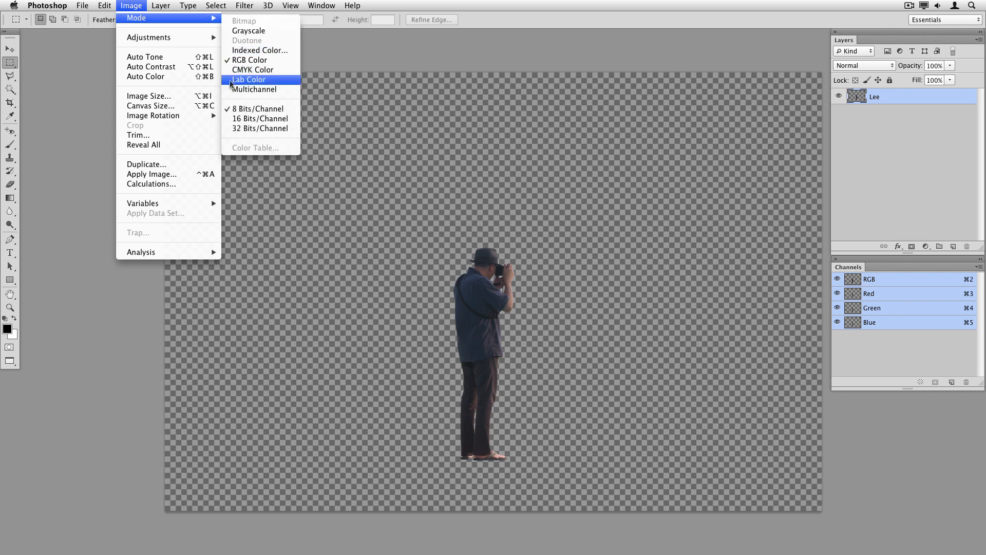
mouse_move(321, 5)
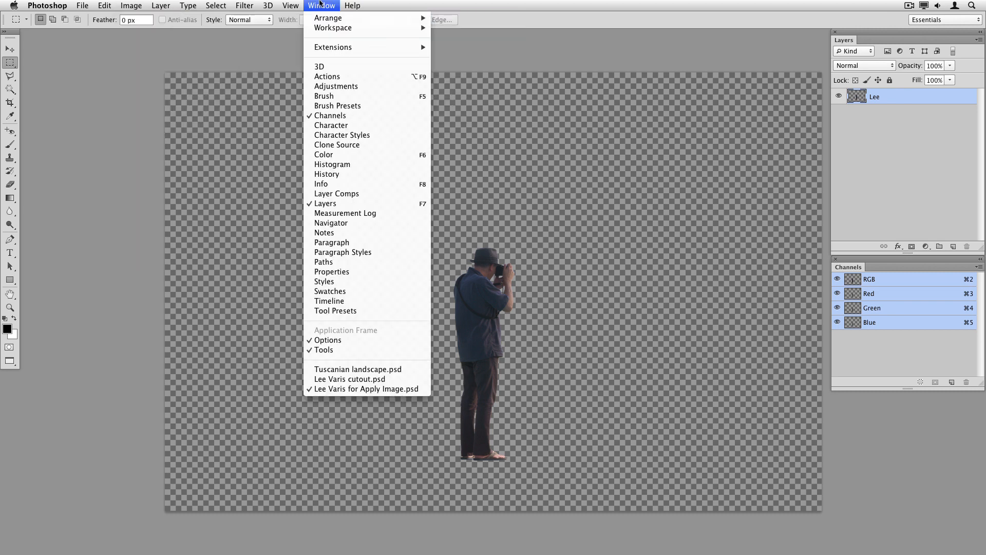
click(387, 370)
key(super+v)
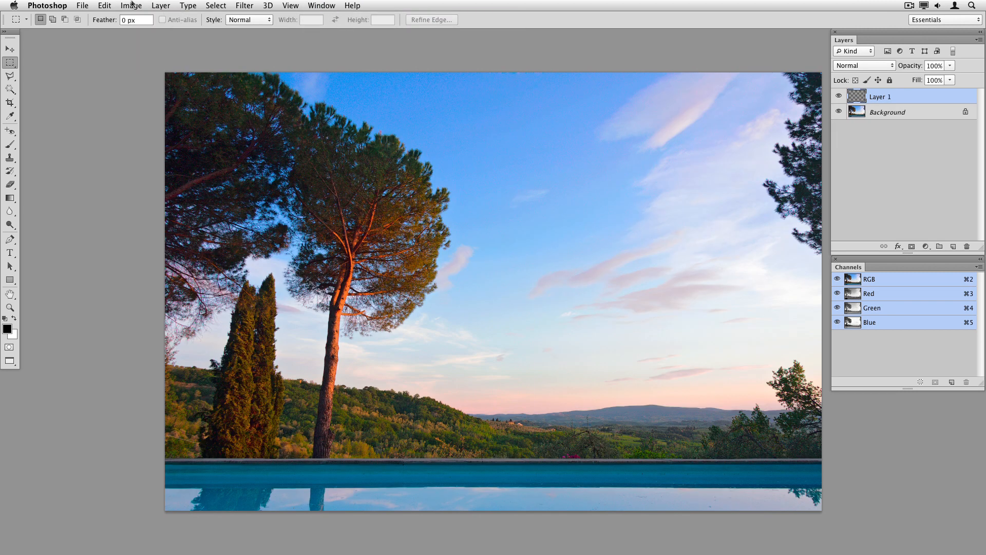
Open Apply Image with Lee Varis for Apply Image as source and set the source layer to Lee
click(131, 5)
click(168, 174)
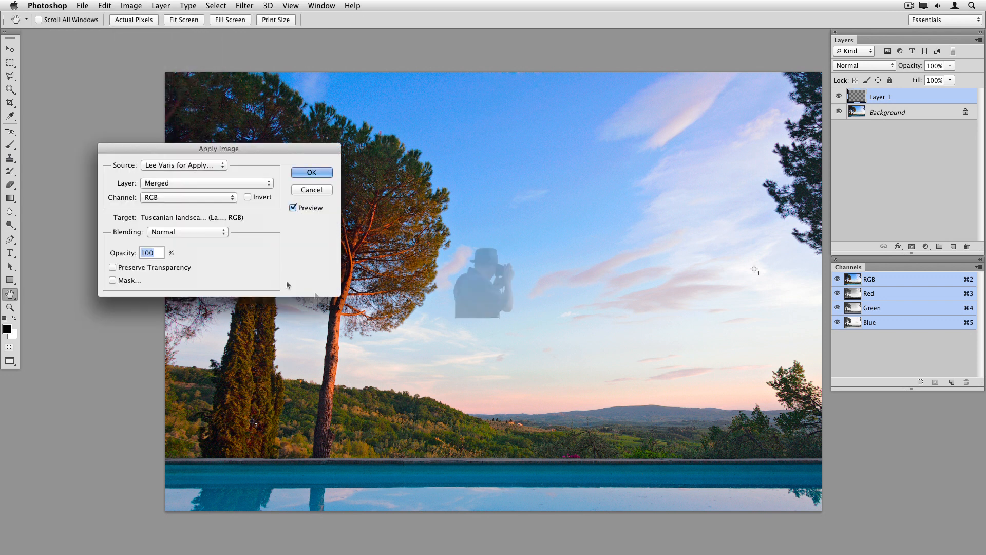
drag(296, 148, 706, 90)
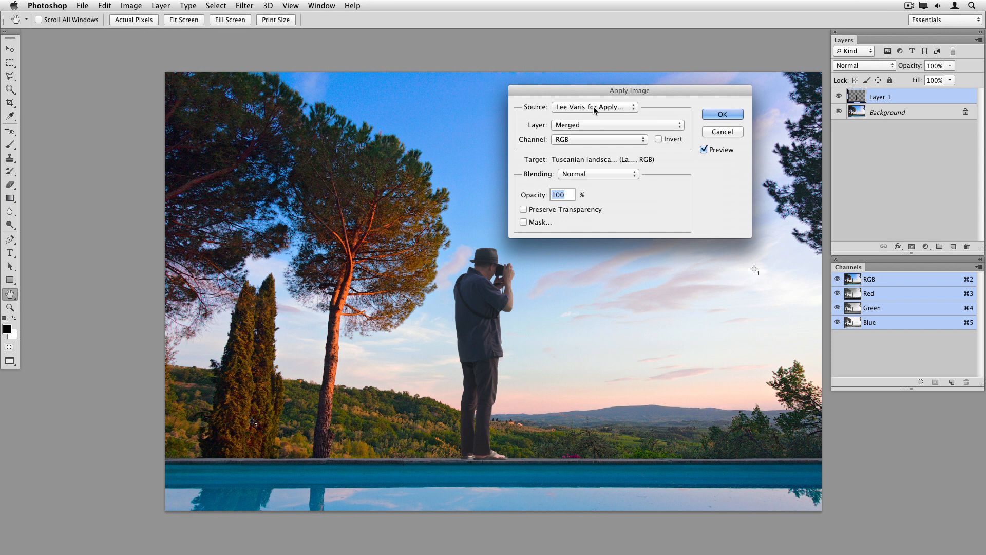
click(608, 124)
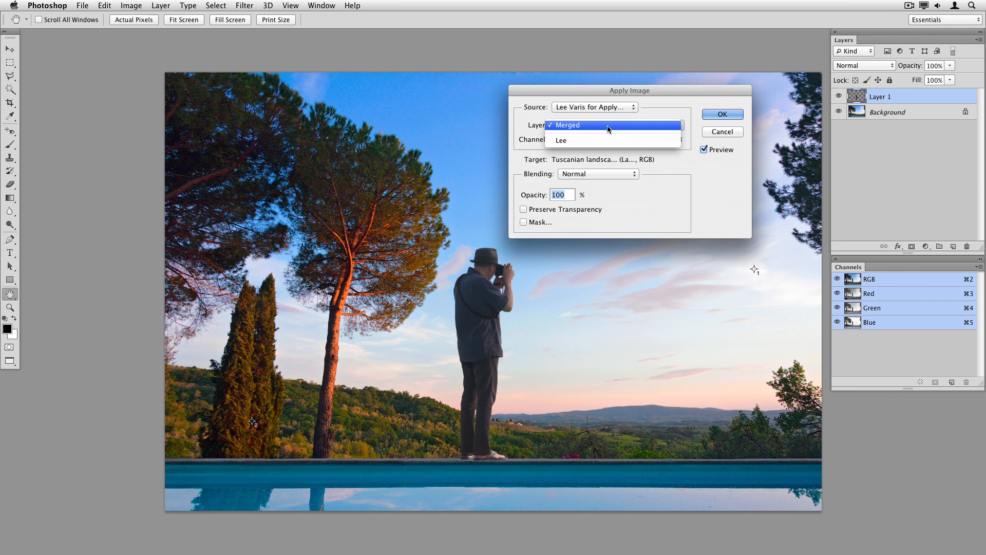
click(599, 140)
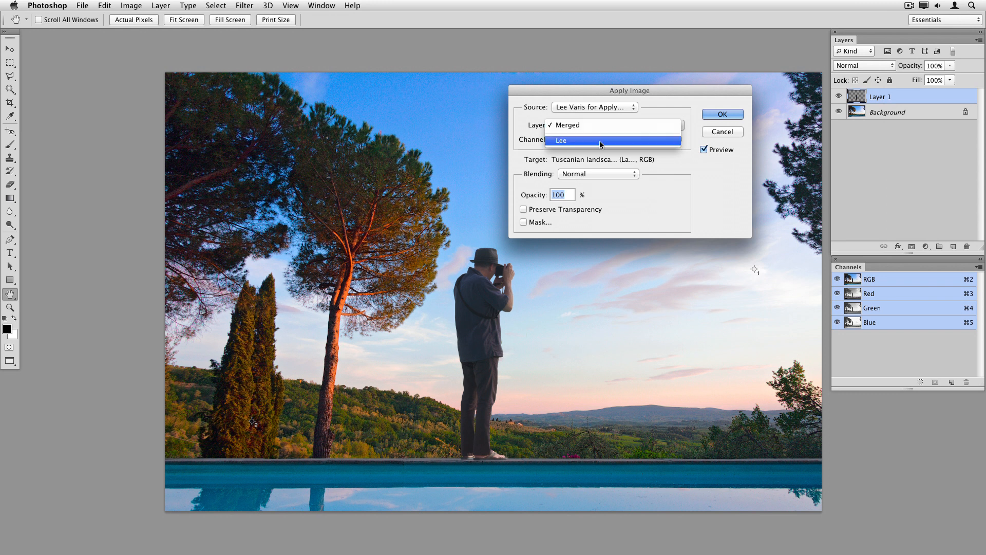
click(600, 107)
click(600, 107)
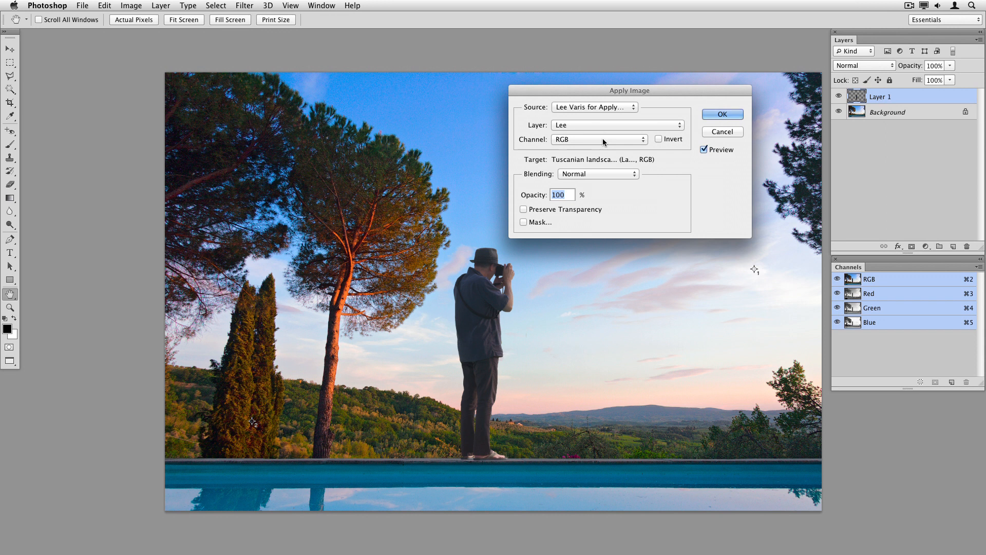
Preview the Red, Green and Blue source channels in Apply Image
click(603, 141)
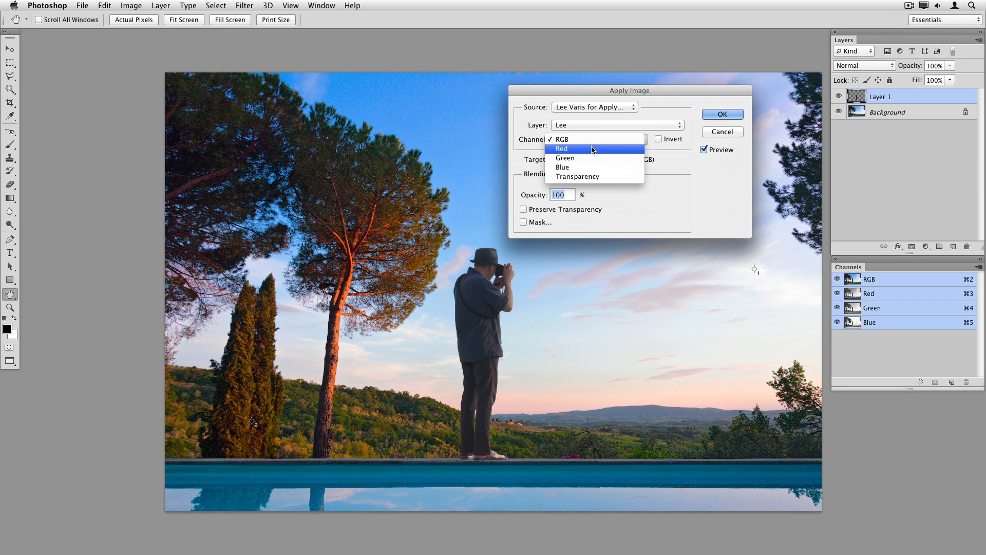
click(591, 147)
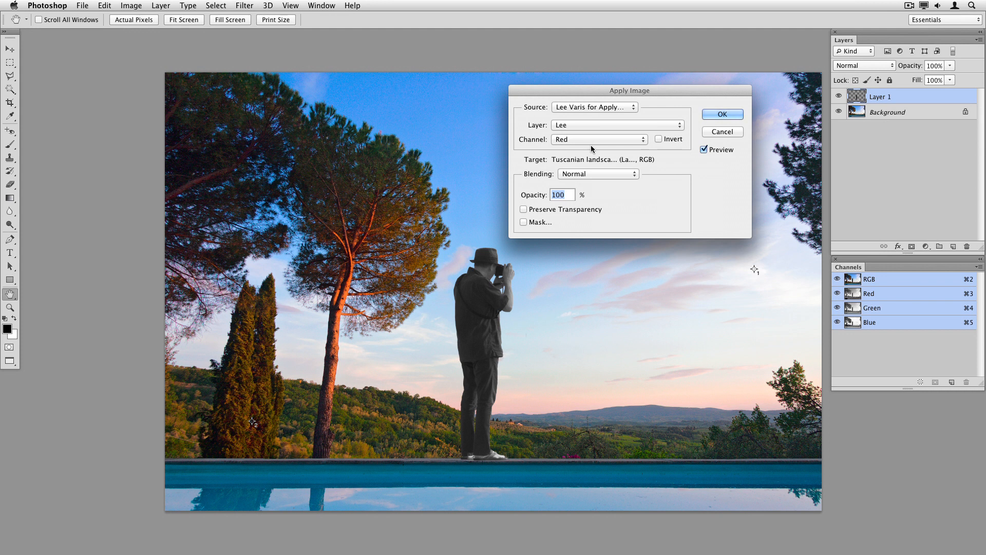
click(593, 146)
click(595, 150)
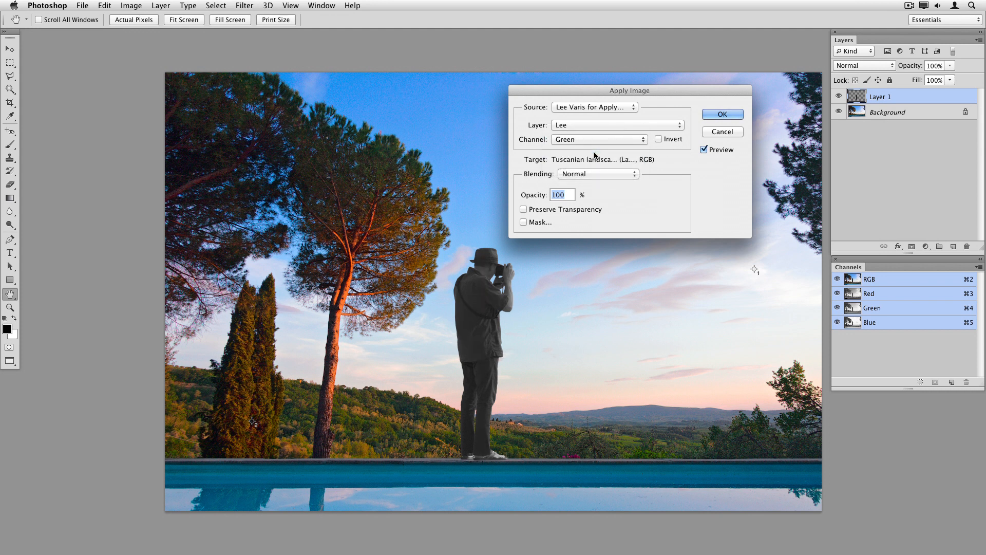
click(596, 139)
click(598, 153)
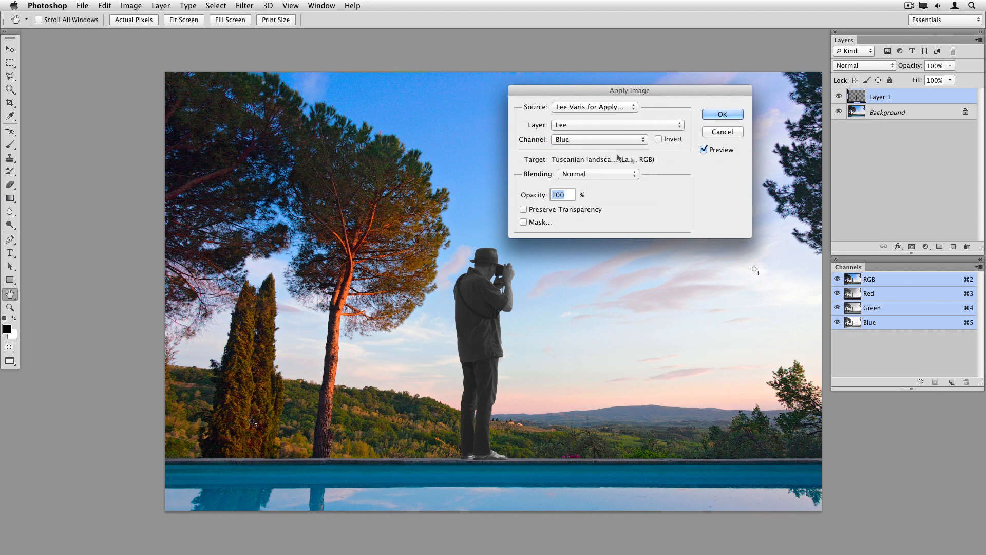
Zoom in on the figure and compare the Red, Blue and Green source channels again, ending on Green
key(super+plus)
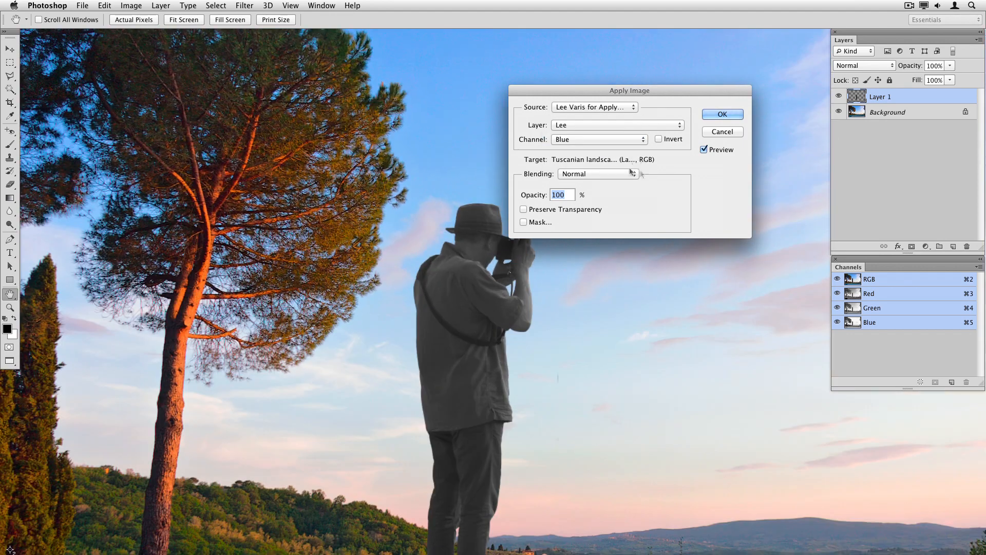
drag(433, 399, 417, 285)
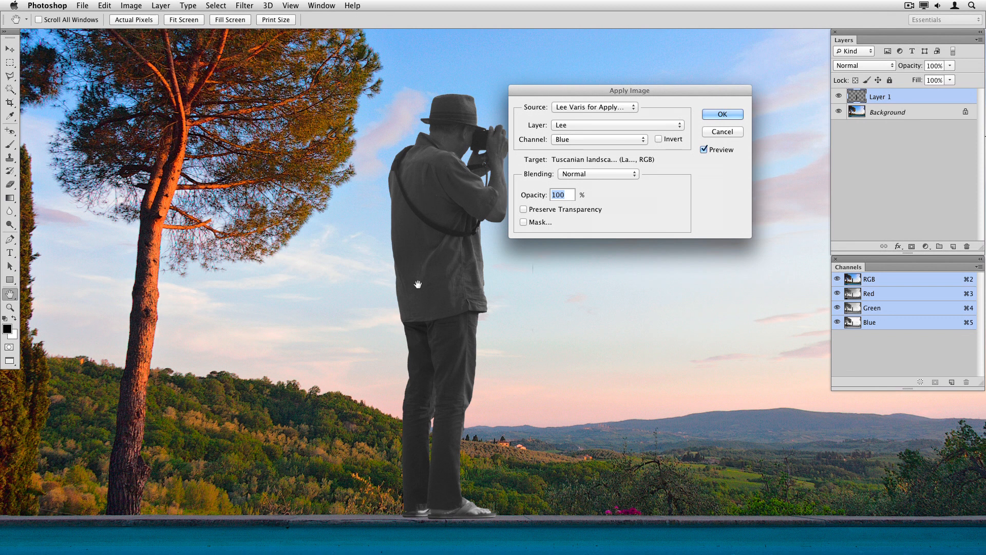
drag(559, 91, 602, 95)
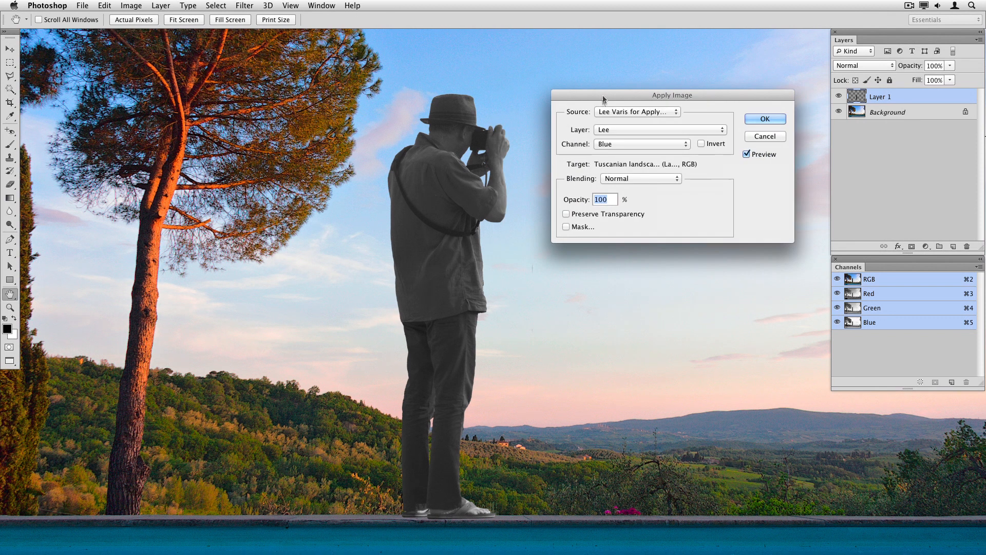
click(620, 144)
click(619, 129)
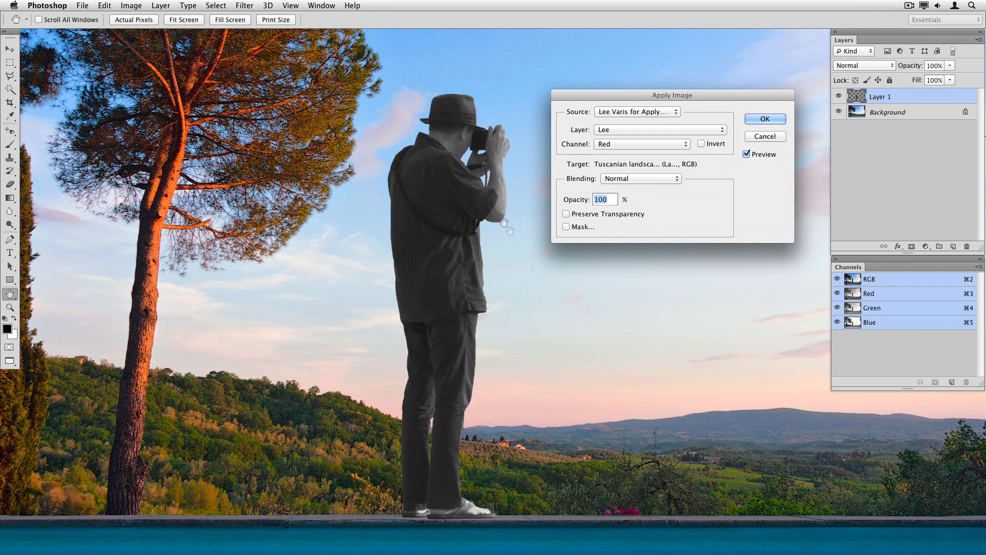
click(616, 144)
click(615, 153)
click(623, 144)
click(624, 154)
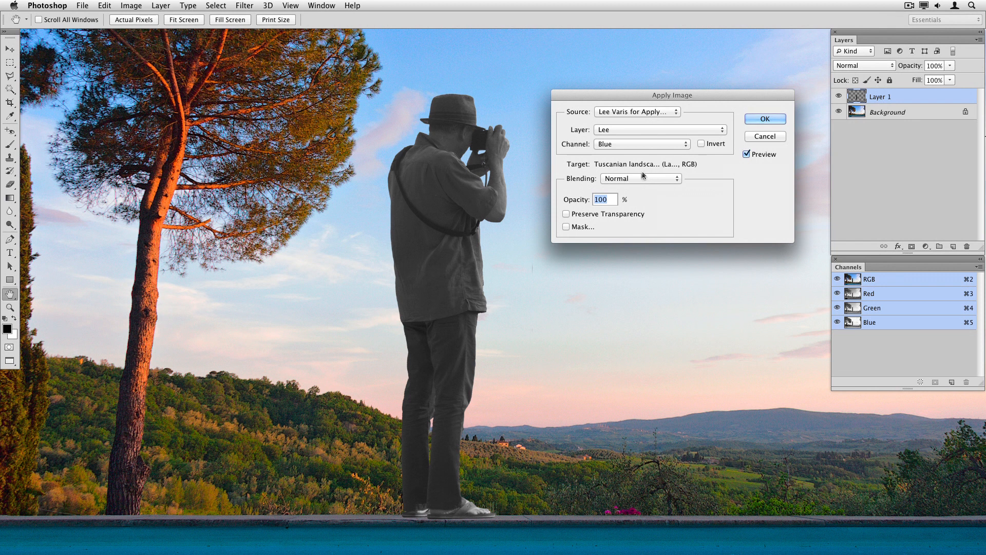
click(630, 146)
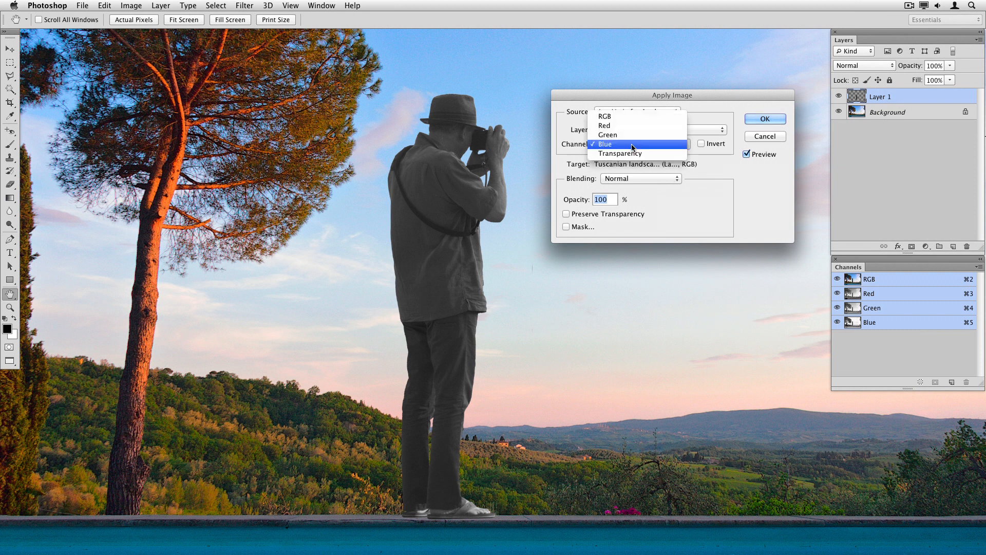
click(632, 135)
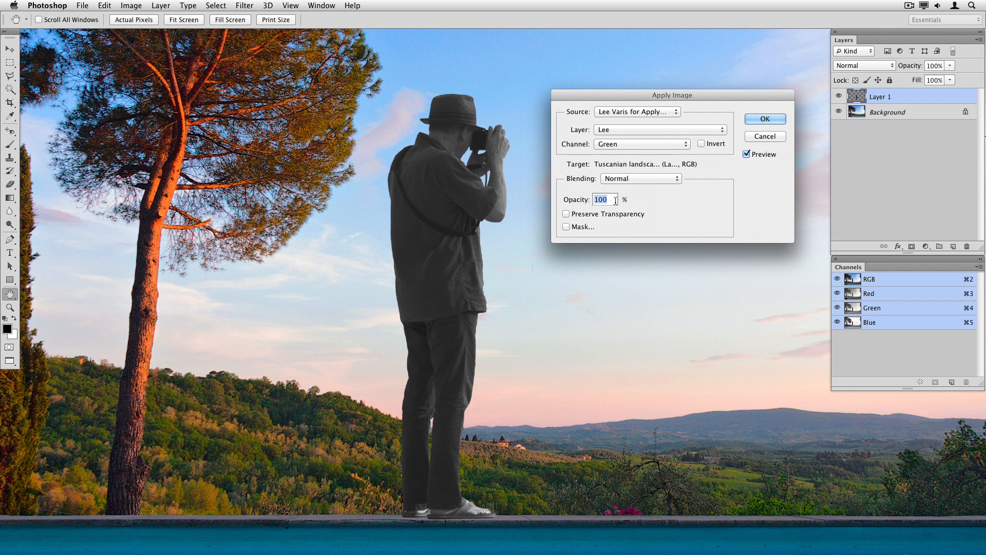
Set the Apply Image opacity to 50% and back to 100%
text(50)
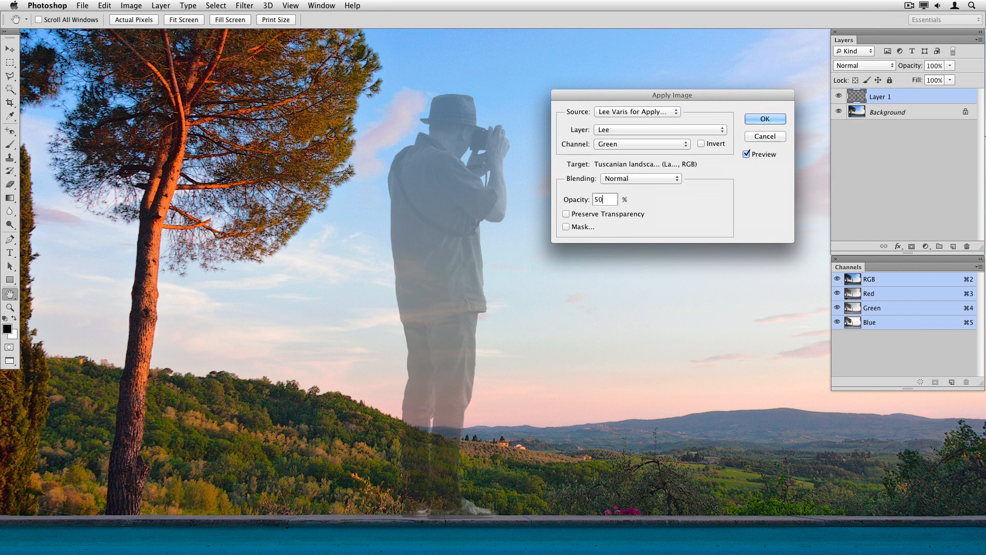
text(100)
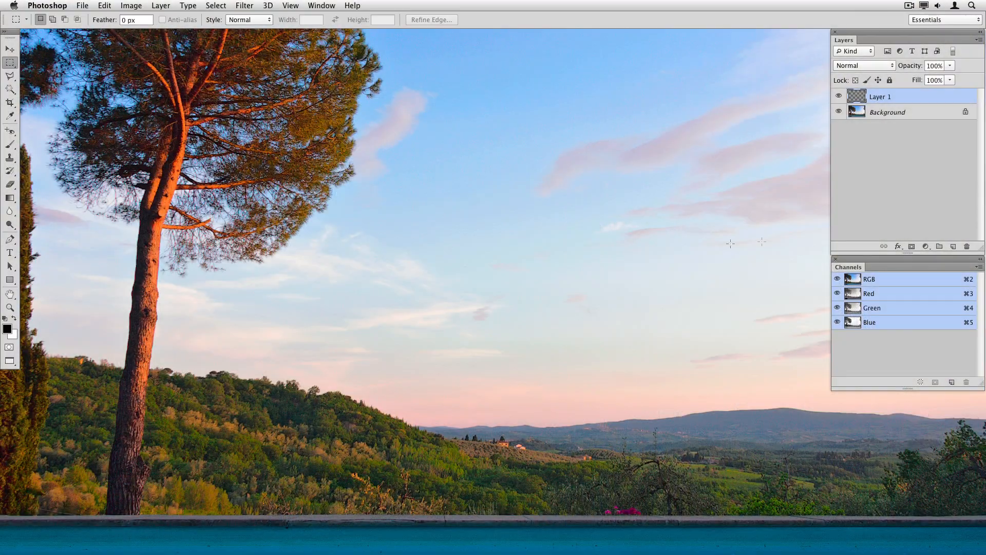
Apply Image from Lee Varis for Apply Image onto Layer 1 using the merged RGB source at 100%
click(838, 96)
key(super+0)
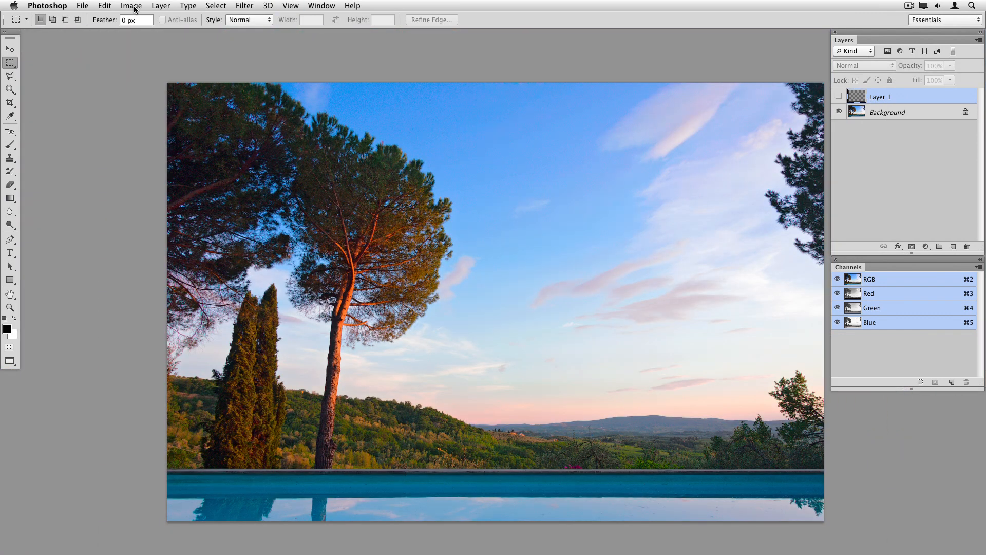
click(132, 6)
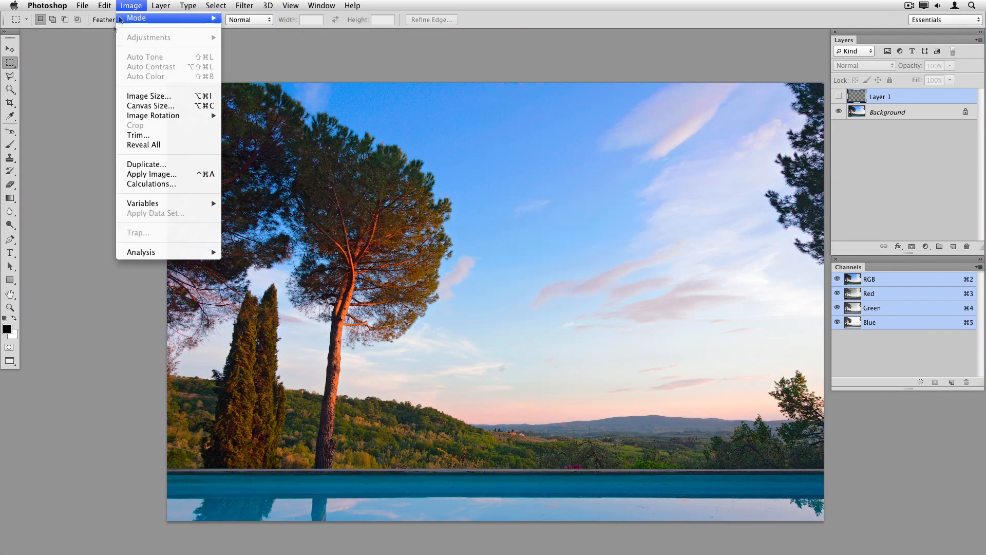
click(155, 176)
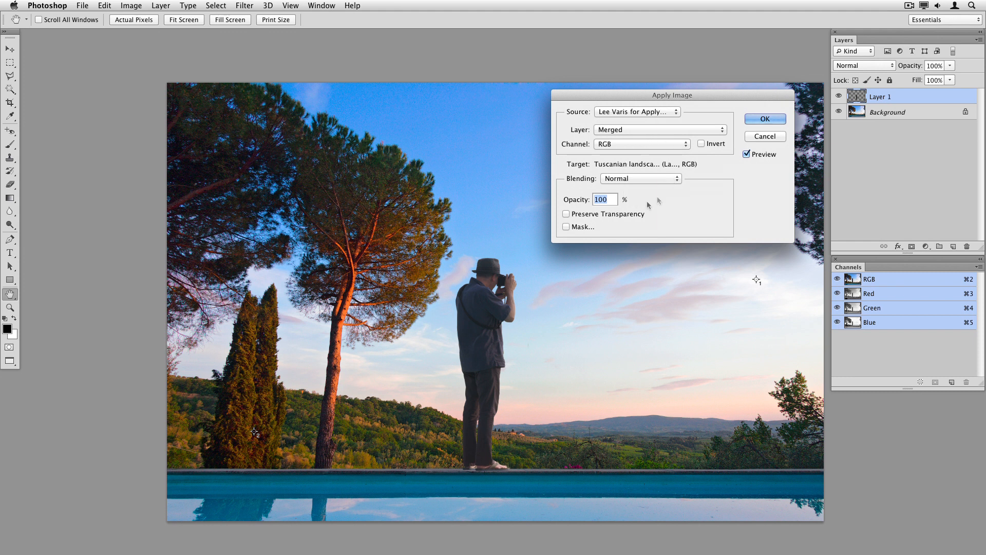
click(765, 119)
Select the Background layer and view the composite's Red and Green channels individually
key(m)
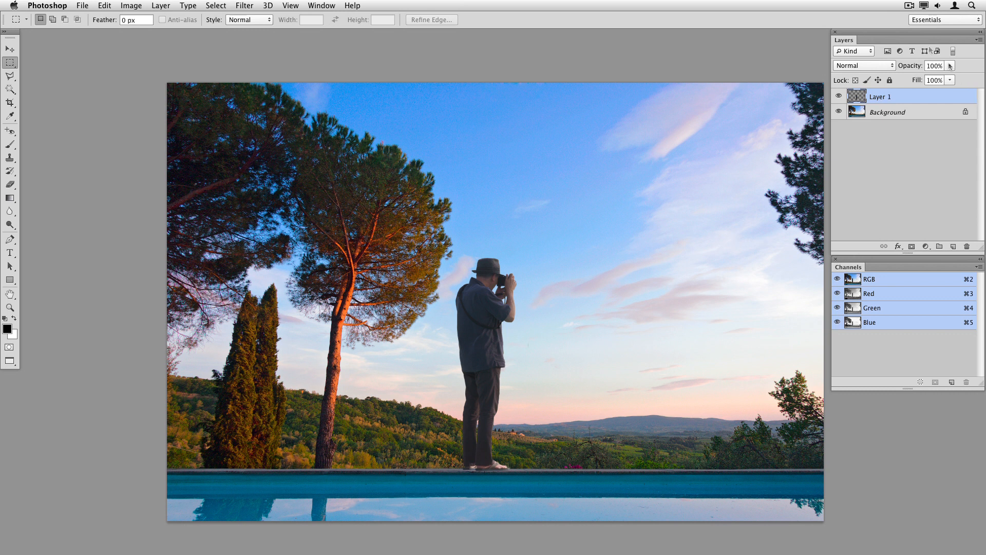
click(907, 111)
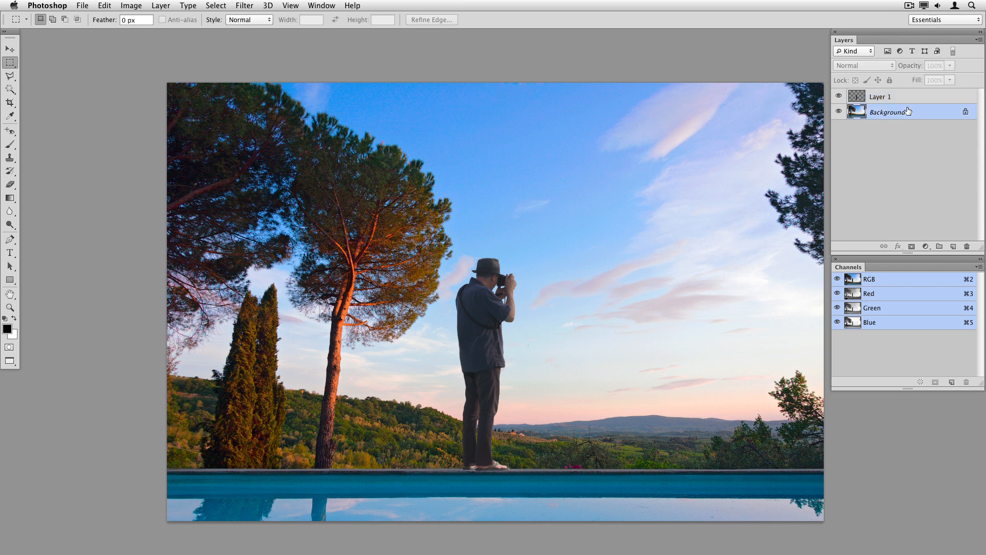
key(super+3)
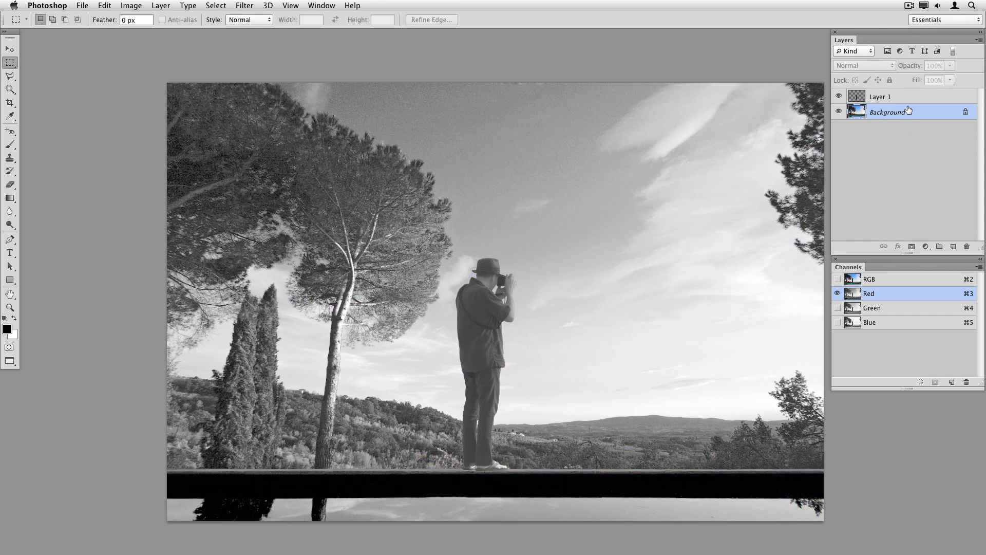
key(super+4)
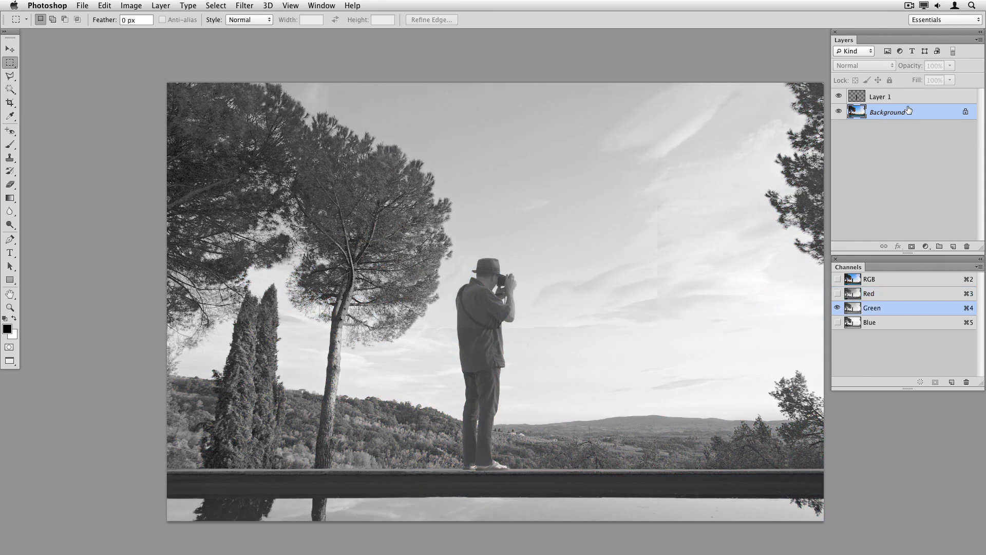
View the composite's Blue and Red channels, toggle Layer 1's visibility off and on, and return to RGB
key(super+5)
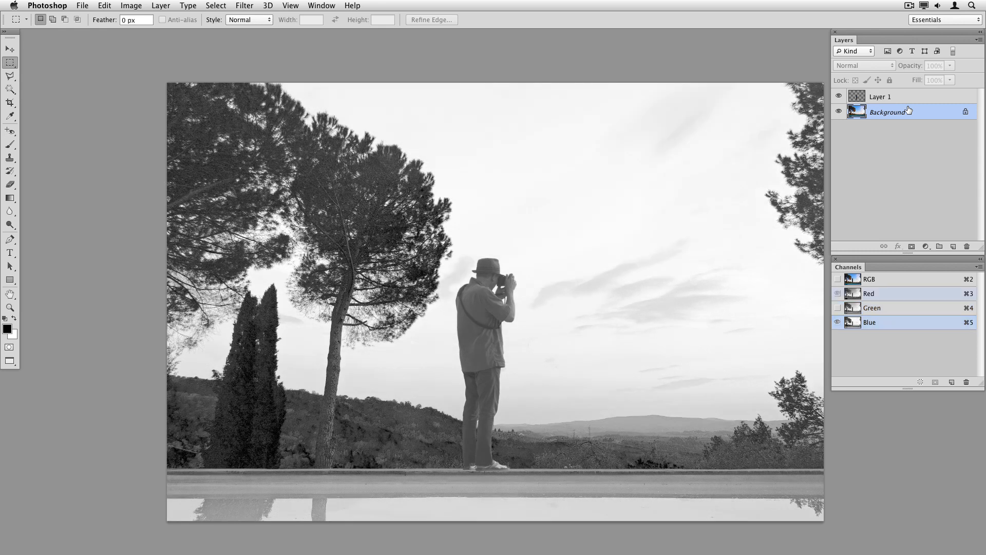
key(super+3)
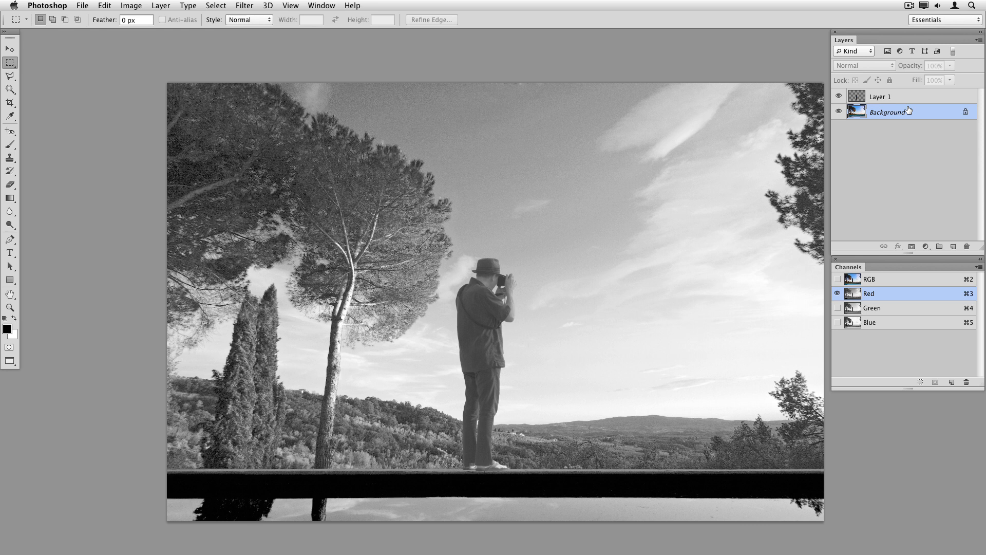
click(838, 96)
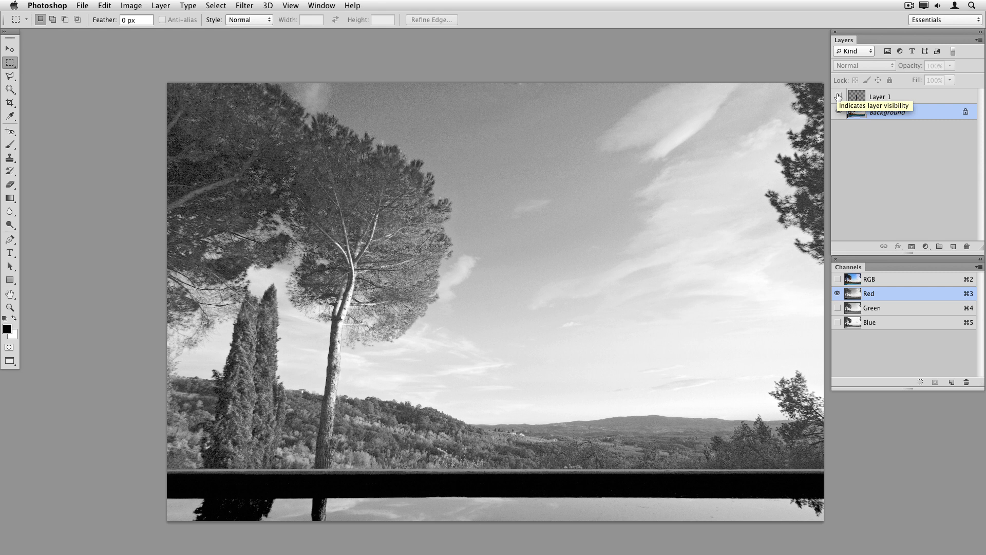
click(838, 96)
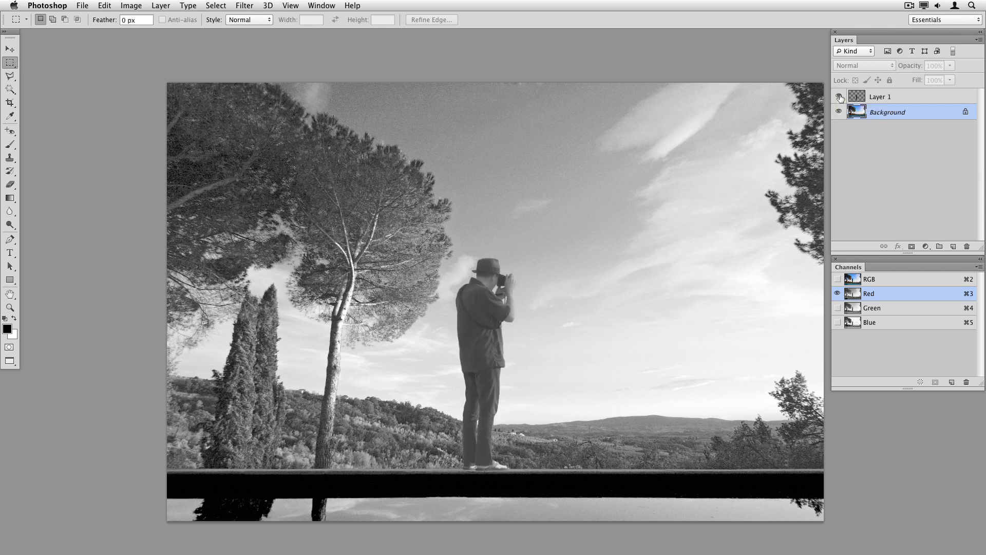
key(super+2)
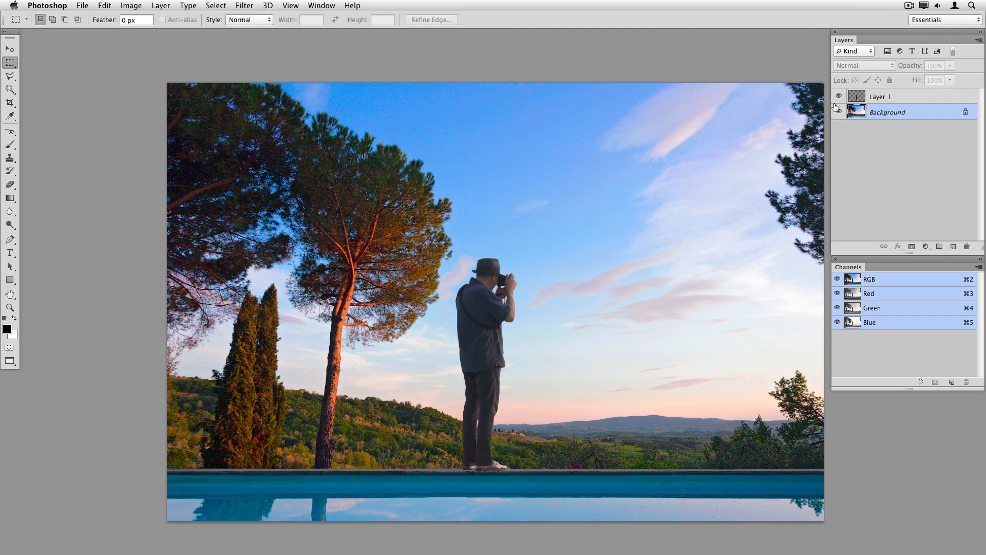
Duplicate the image under the name "Tuscanian landscape CMYK"
click(132, 6)
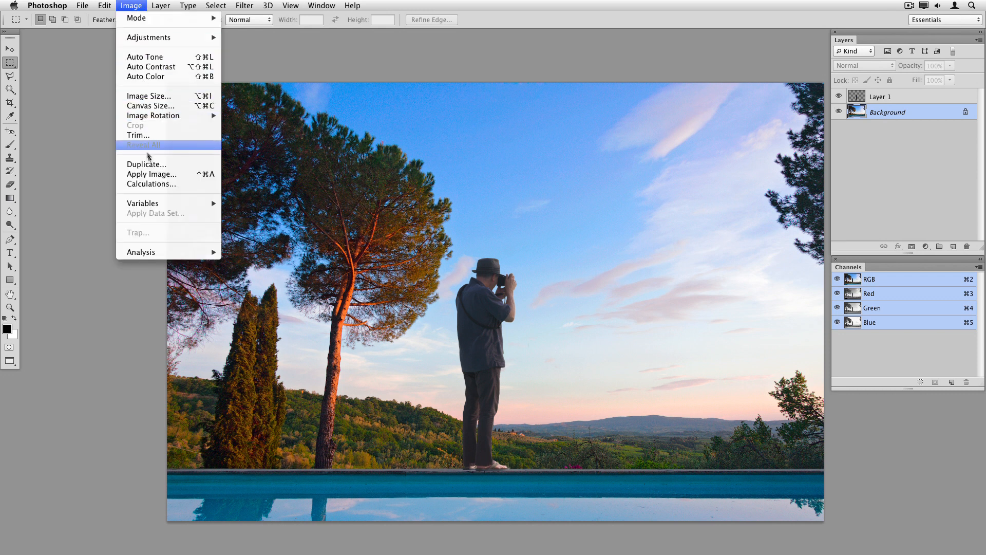
click(148, 163)
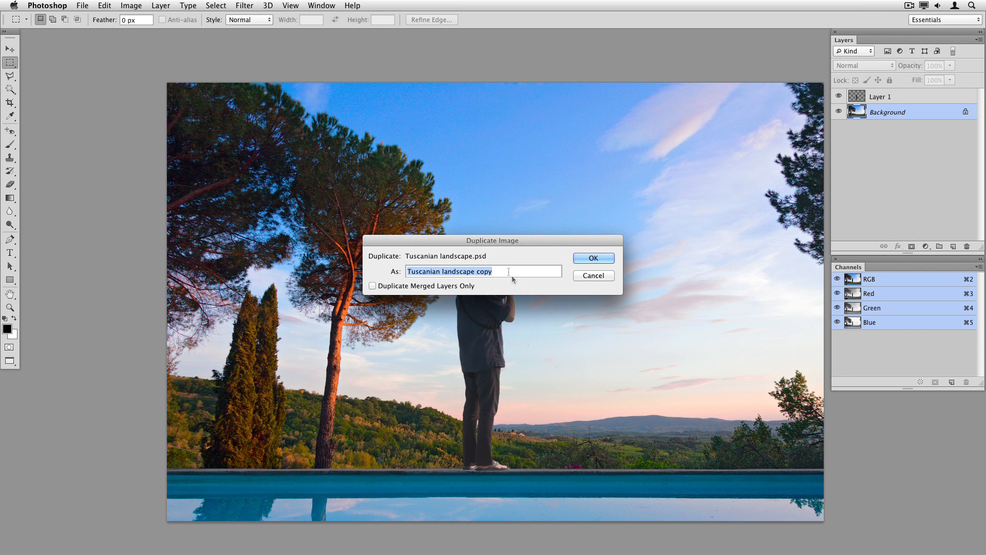
key(Right)
key(shift+Left)
key(shift+Left)
key(shift+Left)
key(shift+Left)
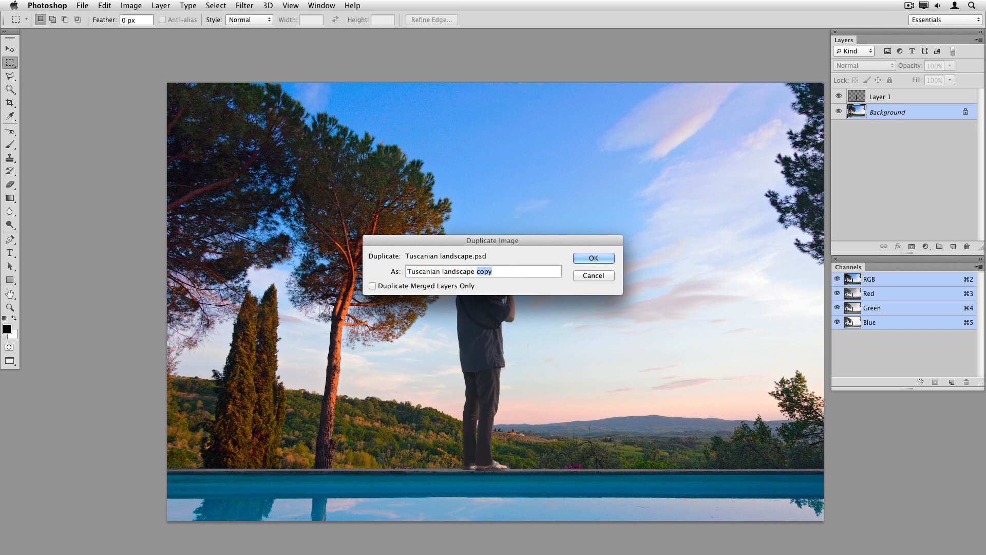
text(CMYK)
click(595, 257)
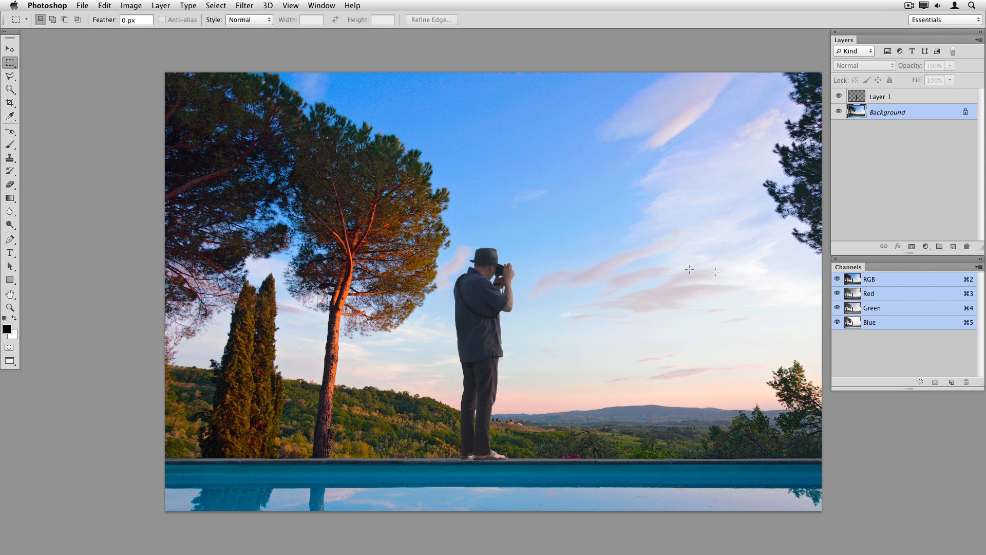
Delete Layer 1 in the duplicate and convert the duplicate to CMYK Color mode
drag(918, 98, 966, 246)
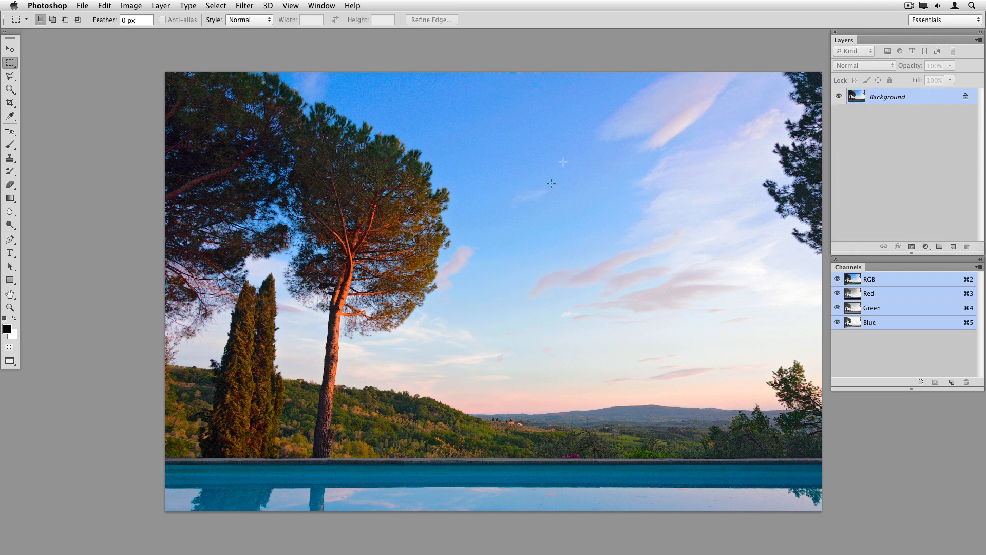
click(131, 5)
mouse_move(137, 18)
click(253, 70)
click(574, 227)
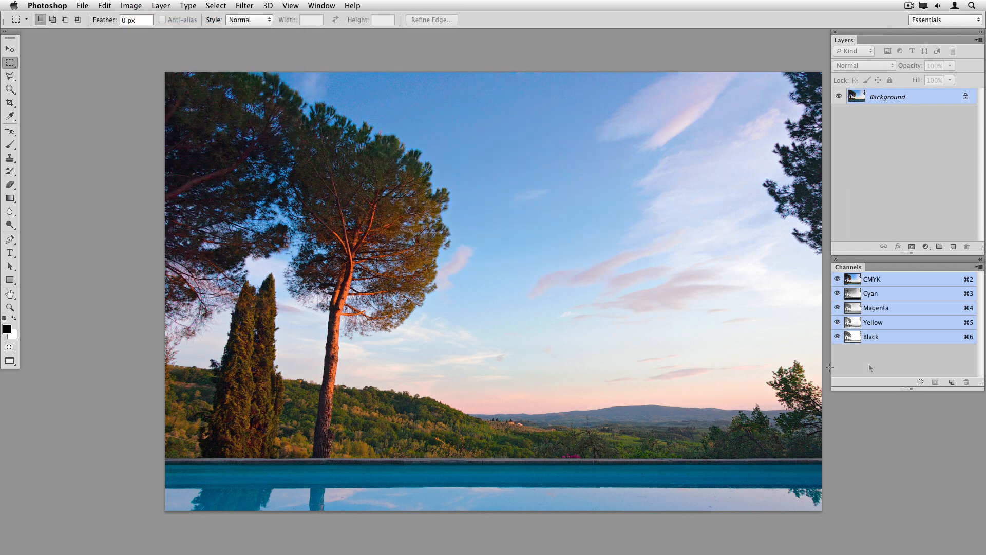
View the Cyan, Magenta, Yellow and Black channels one at a time, then return to the CMYK composite
click(889, 297)
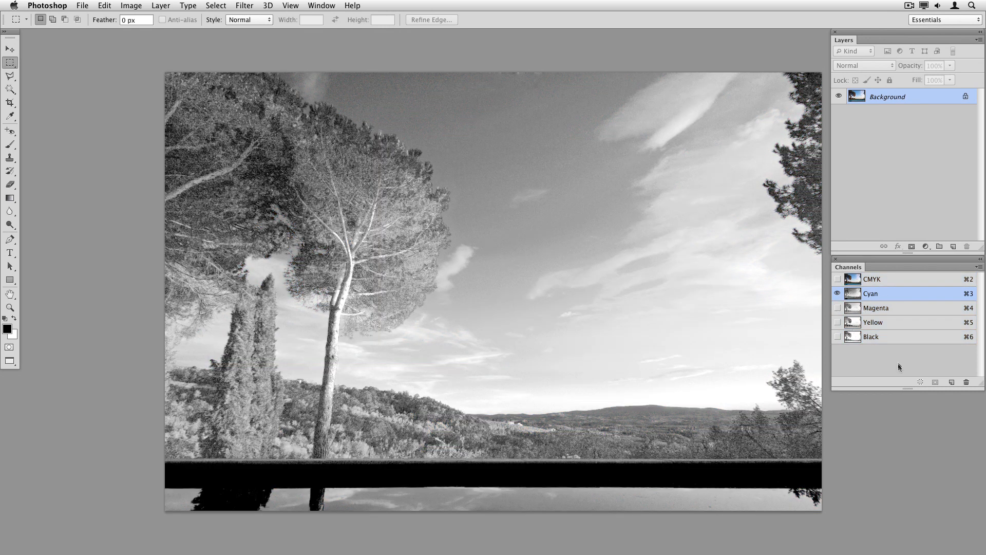
click(897, 308)
click(899, 323)
click(902, 336)
click(899, 294)
key(super+2)
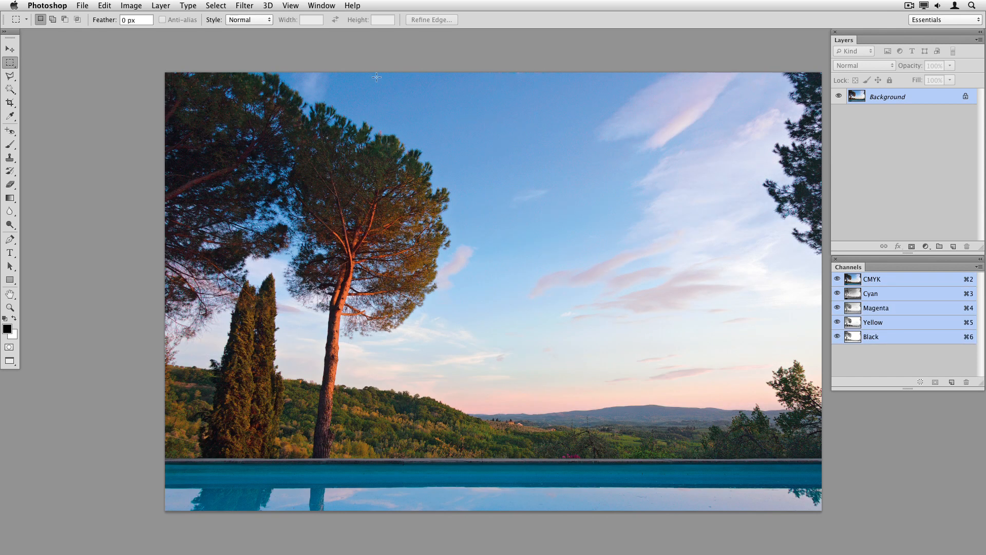
Switch back to Tuscanian landscape.psd and add a new empty layer above the Background
click(321, 5)
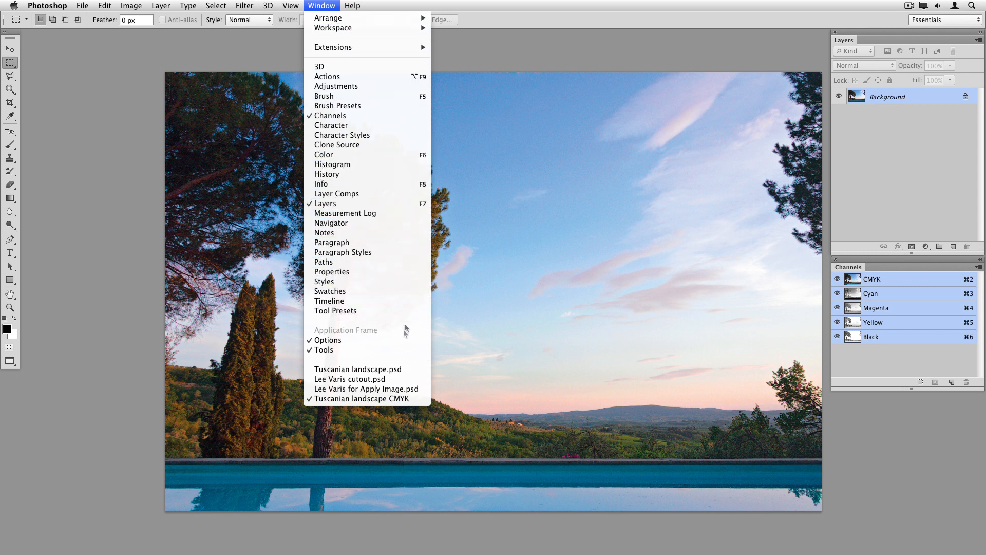
click(358, 369)
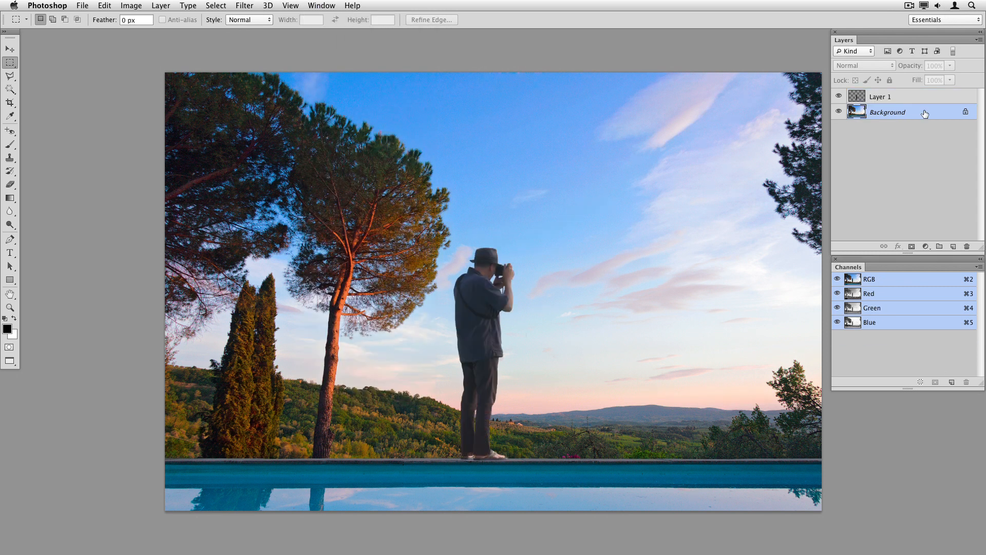
key(super+j)
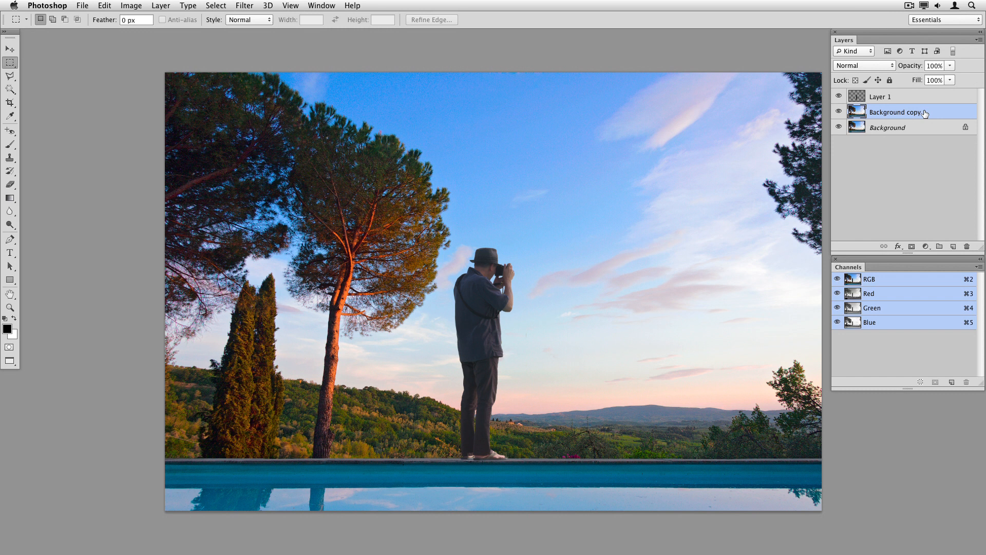
drag(925, 113, 966, 247)
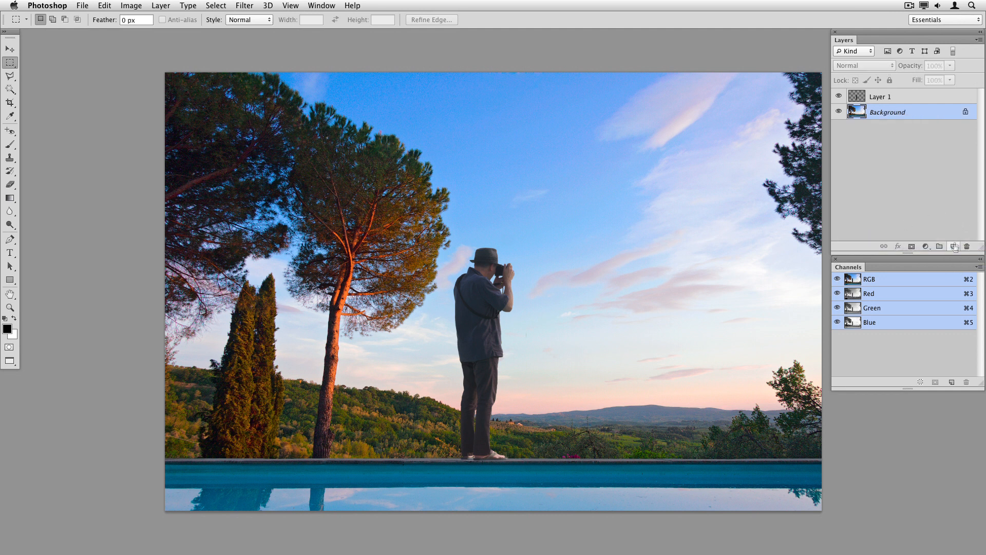
click(953, 247)
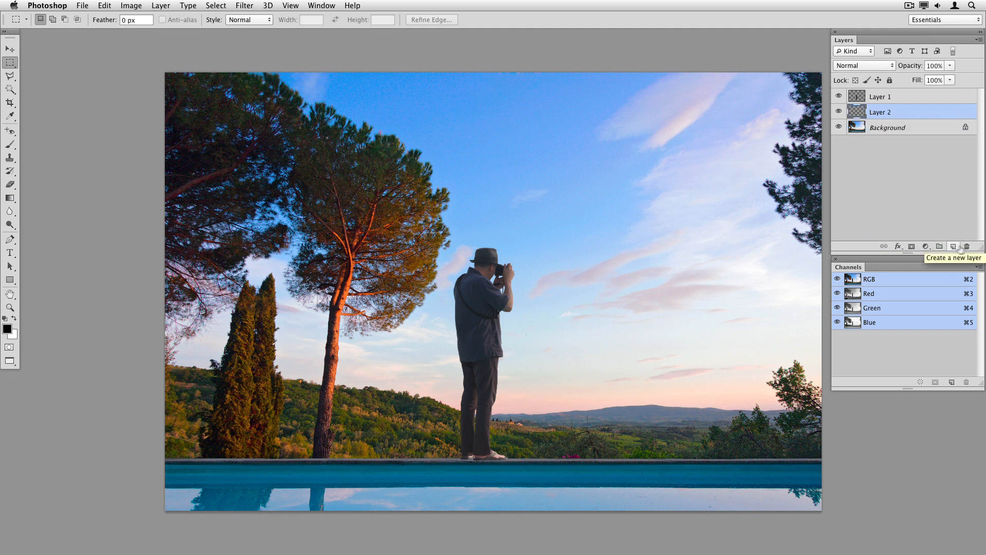
Apply Image onto Layer 2 from the Tuscanian landscape Background layer's RGB, then toggle the other layers to compare
click(138, 8)
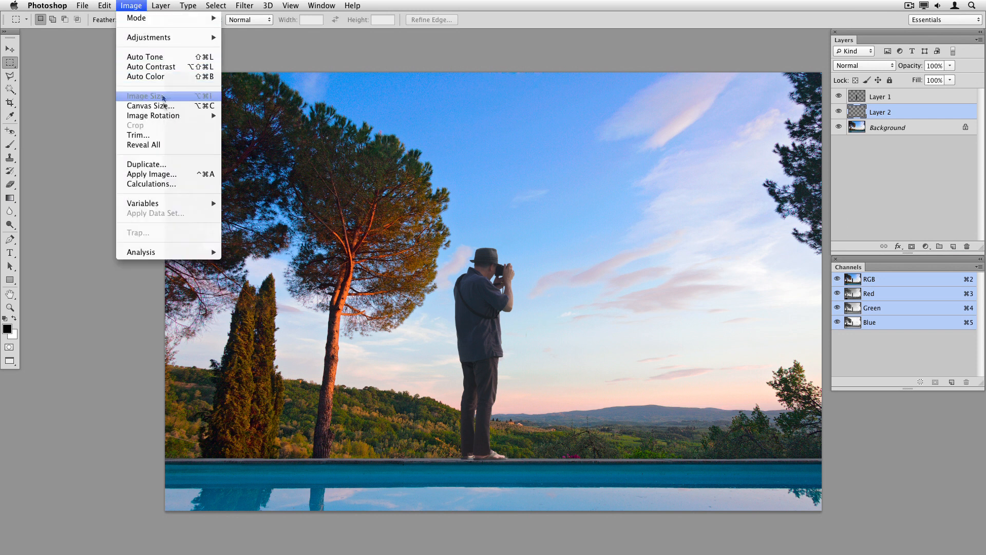
click(154, 173)
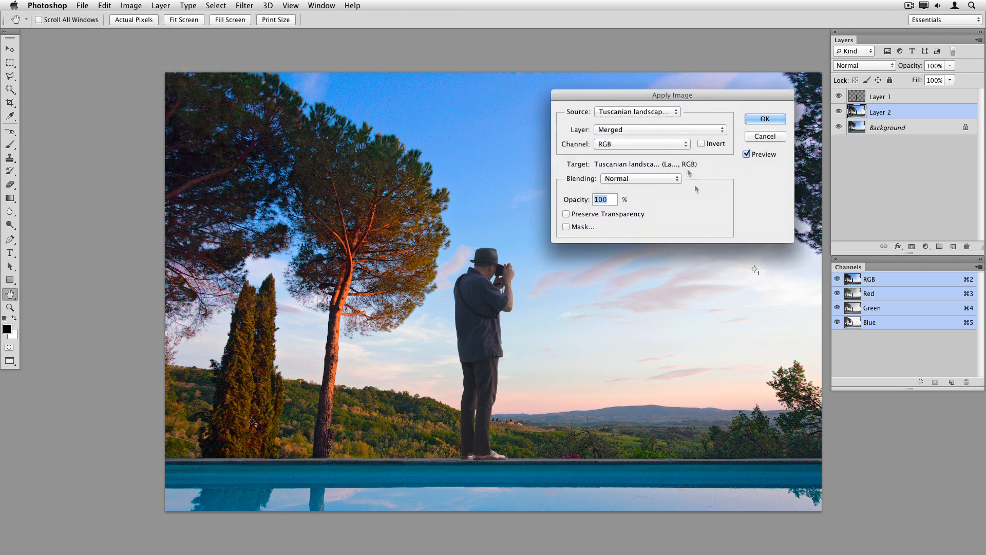
click(638, 112)
click(638, 112)
click(637, 129)
click(635, 164)
click(763, 118)
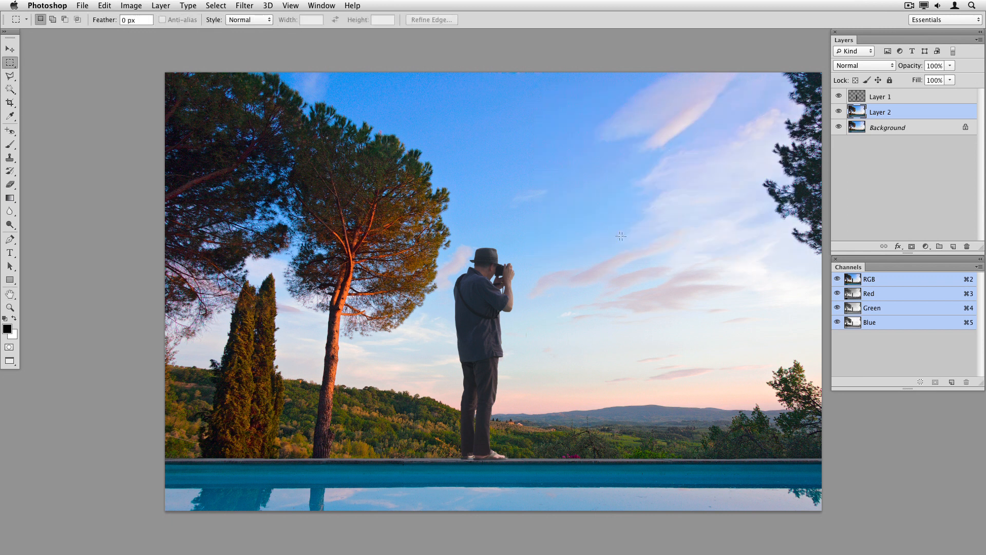
click(838, 96)
click(838, 127)
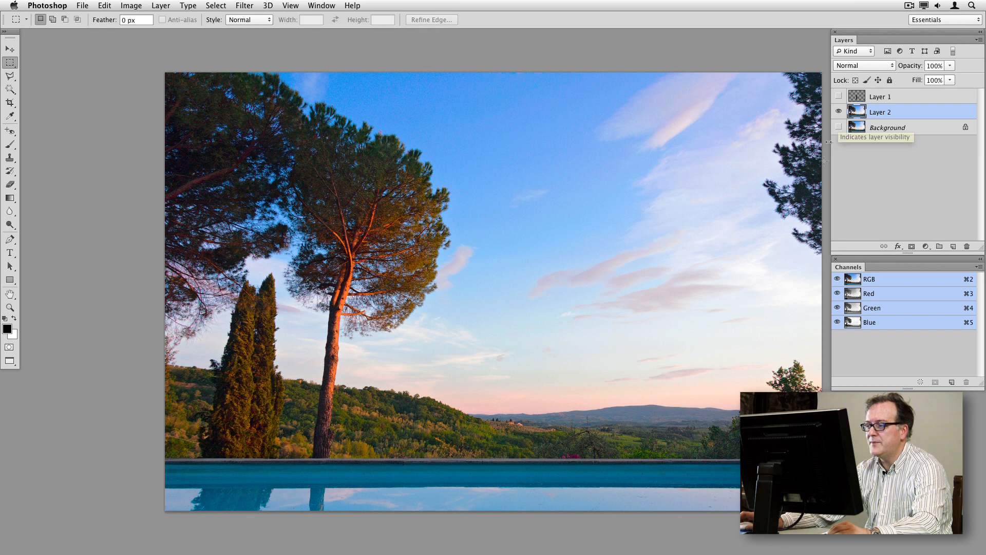
click(839, 127)
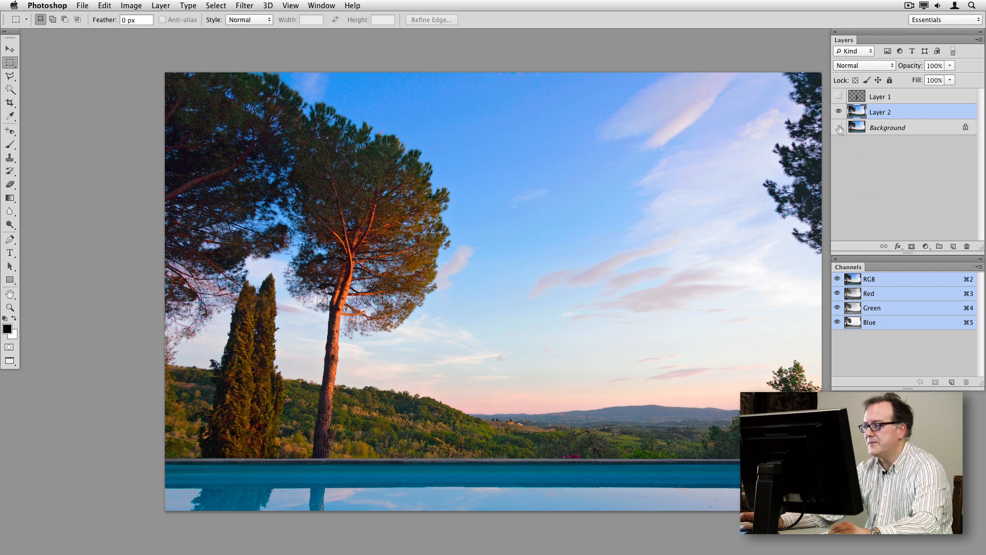
click(838, 96)
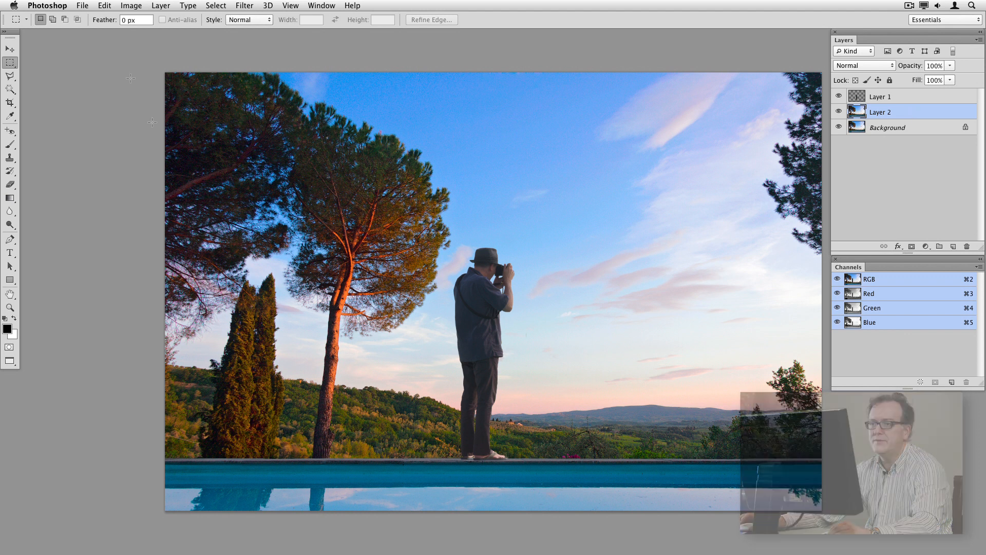
Apply Image onto Layer 2 from the CMYK copy's Background Cyan channel using Darken blending at 100%
click(124, 6)
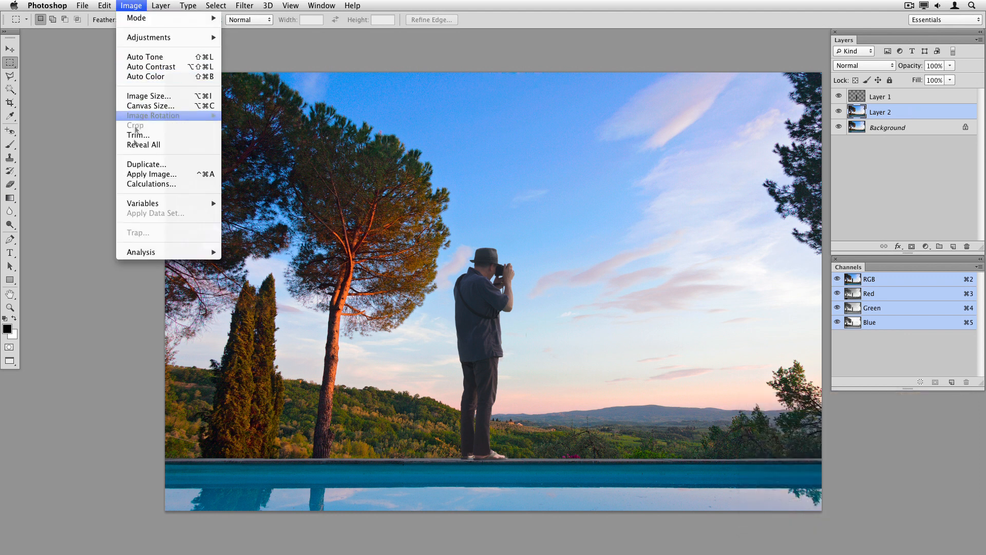
click(144, 175)
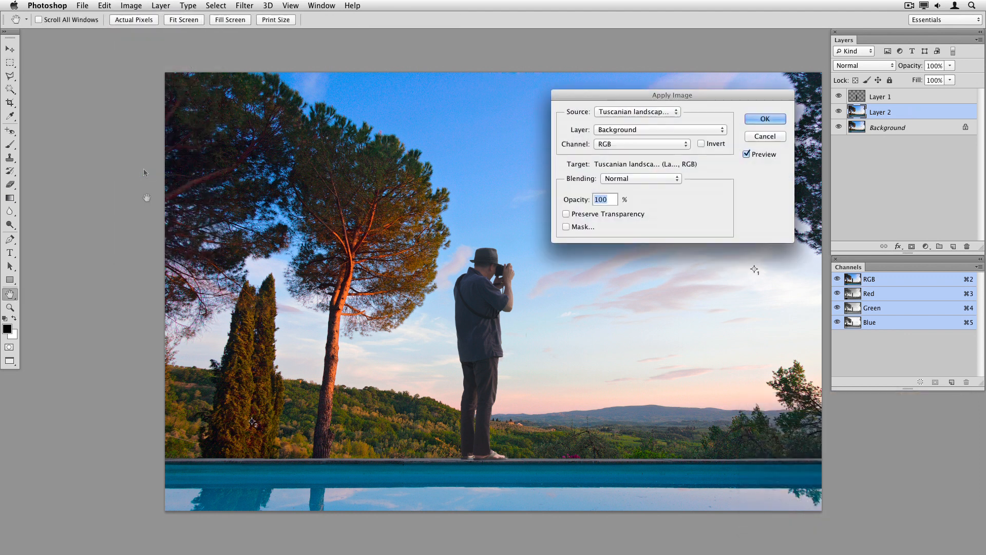
click(648, 112)
click(642, 130)
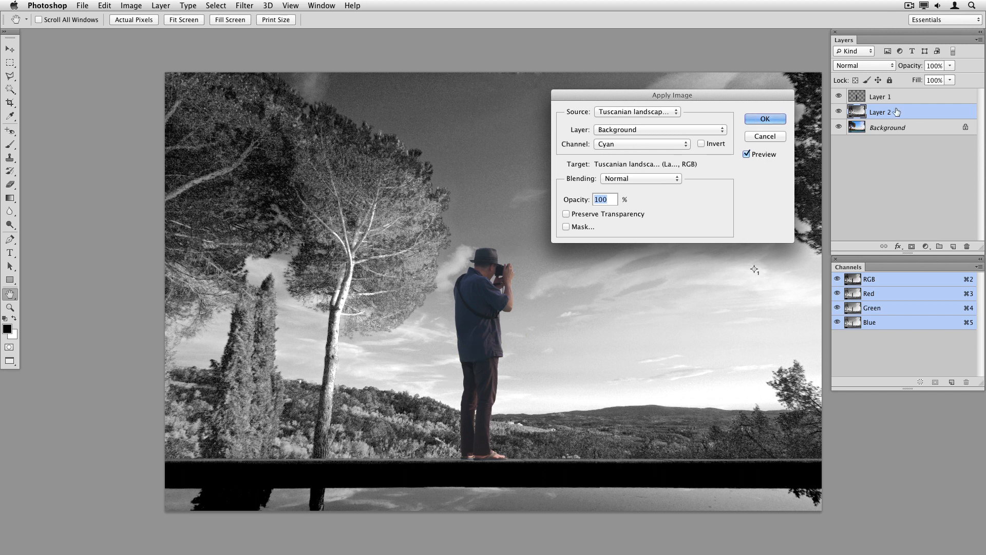
click(654, 180)
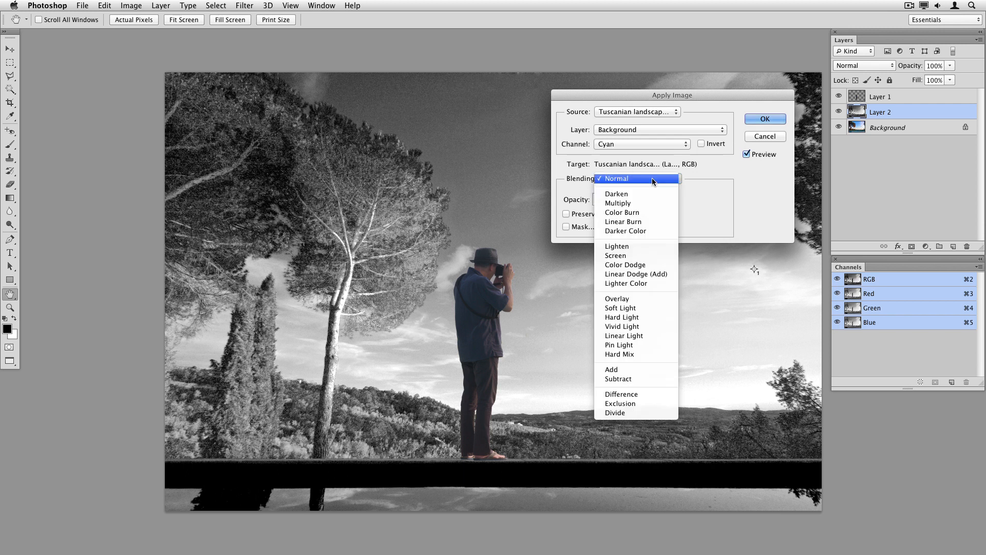
click(648, 194)
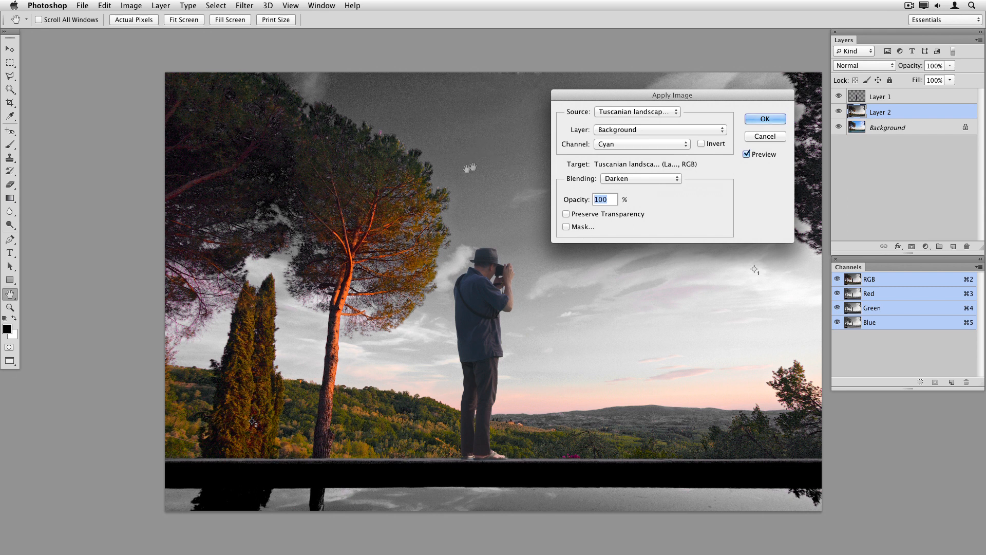
click(759, 120)
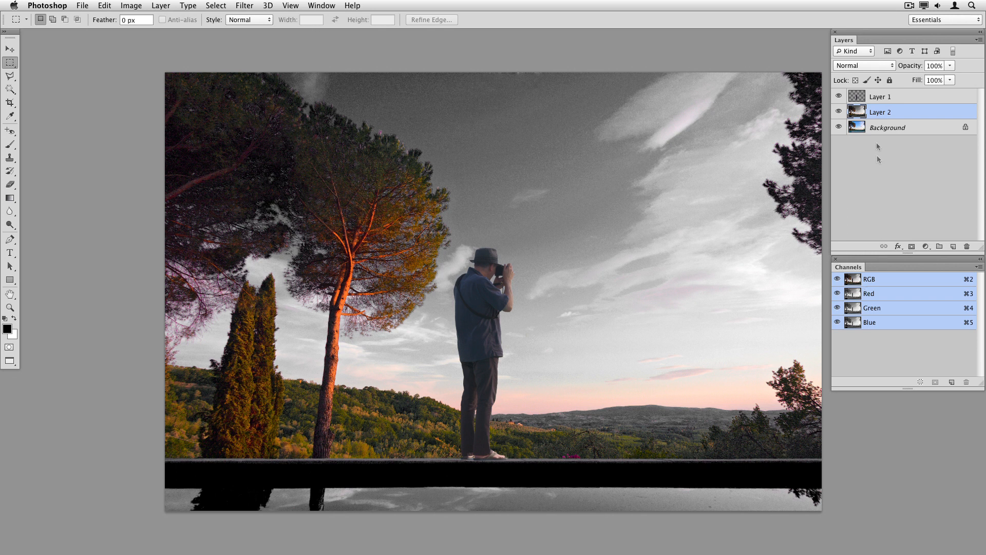
Set Layer 2's blending mode to Luminosity, compare it by toggling visibility, and lower its opacity to 48%
click(860, 66)
click(876, 323)
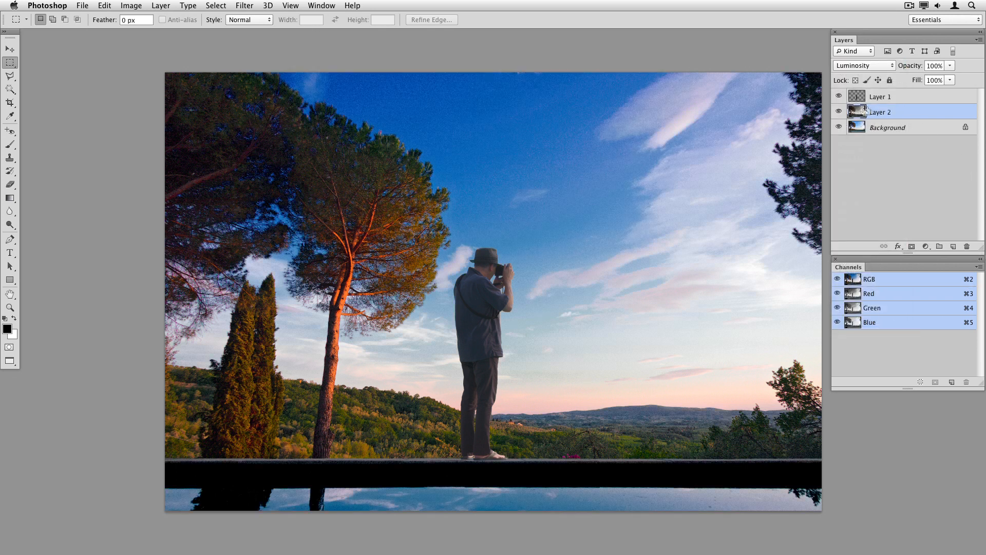
click(838, 112)
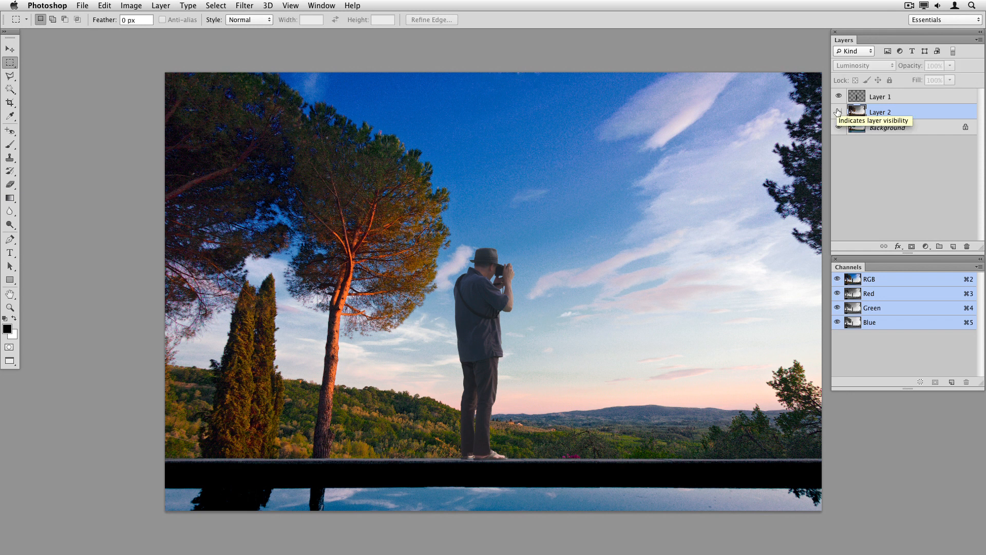
click(838, 112)
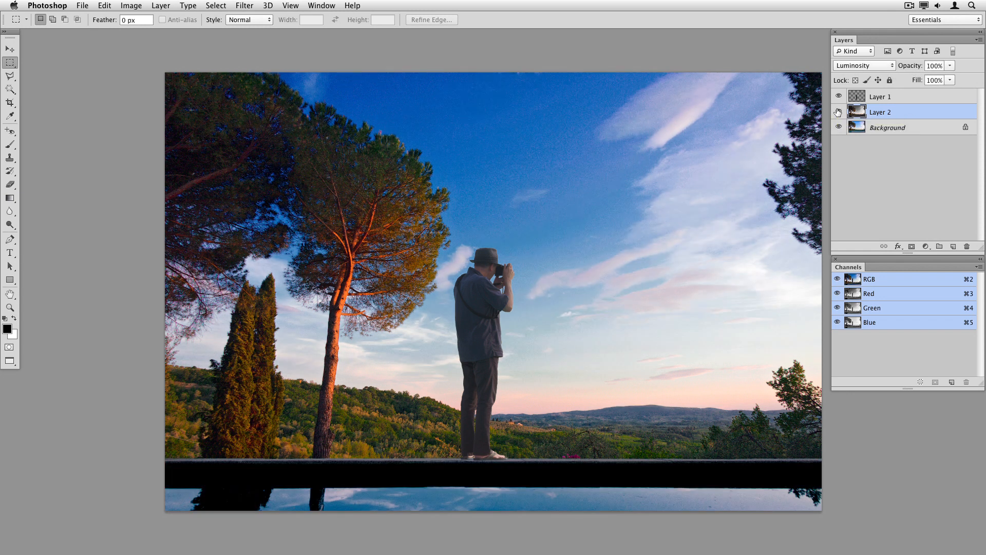
click(838, 111)
click(838, 112)
click(949, 66)
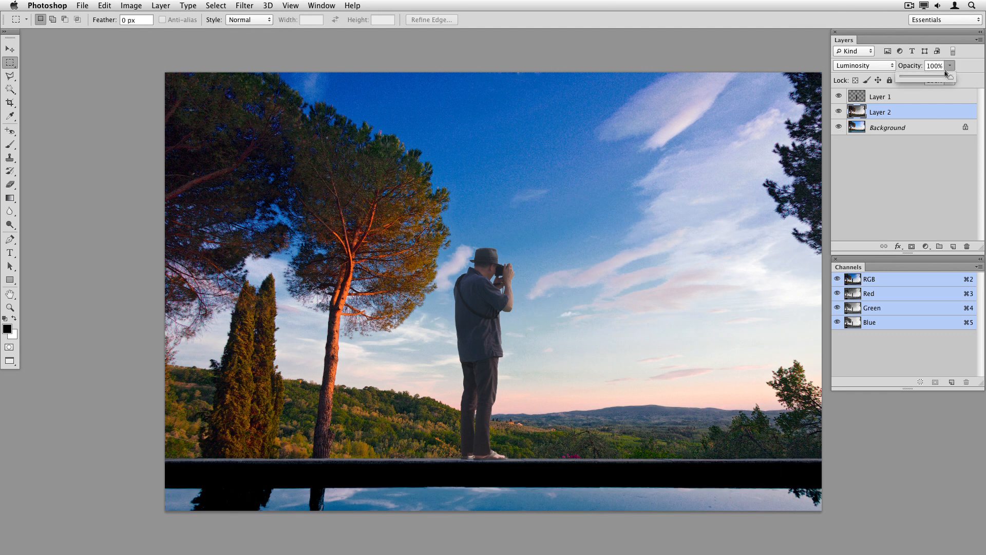
drag(952, 80, 923, 78)
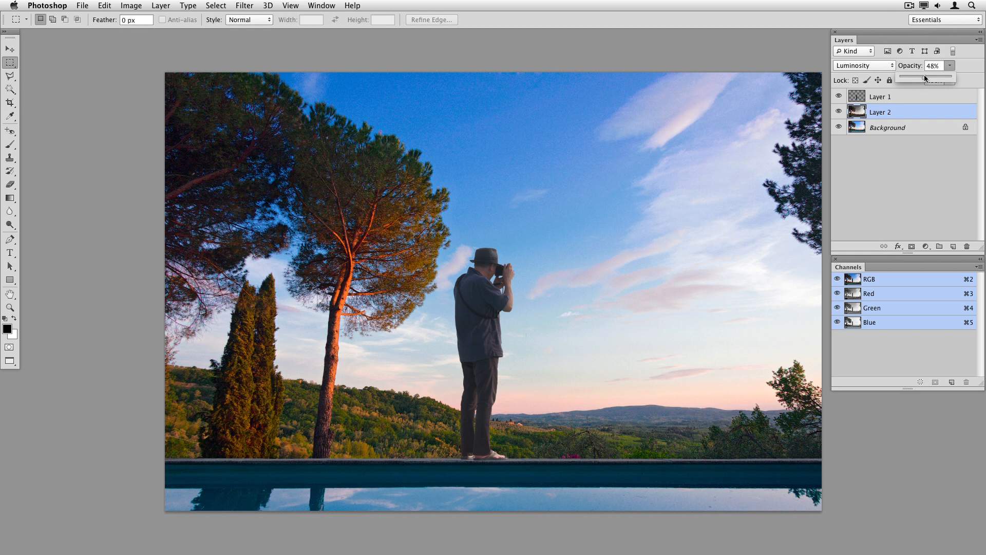
Toggle Layer 1 and Layer 2 visibility off and on to compare the darkened sky
click(842, 113)
click(838, 112)
click(838, 111)
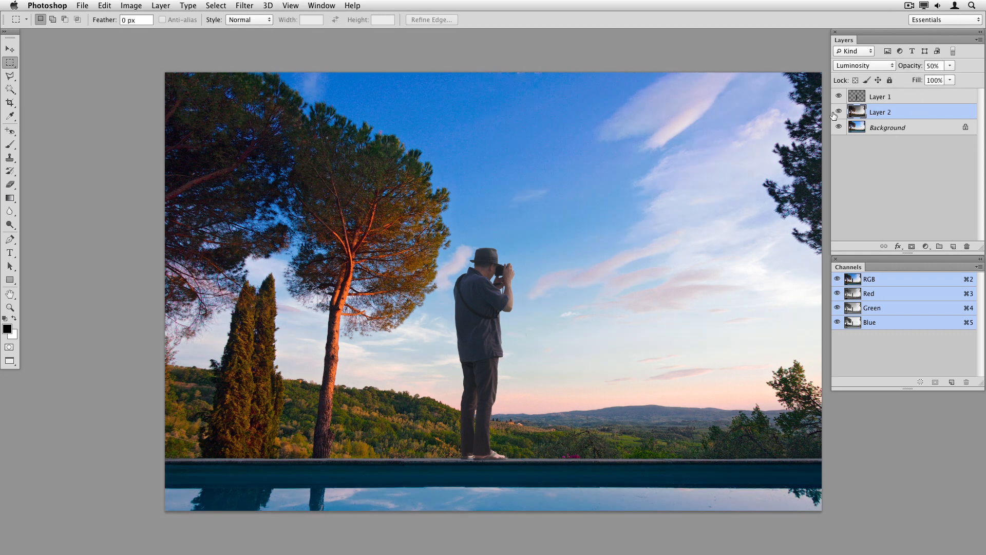
click(838, 96)
click(838, 96)
click(839, 111)
click(839, 112)
Open Tuscanian landscape_final.psd, keeping its embedded color profile
click(82, 5)
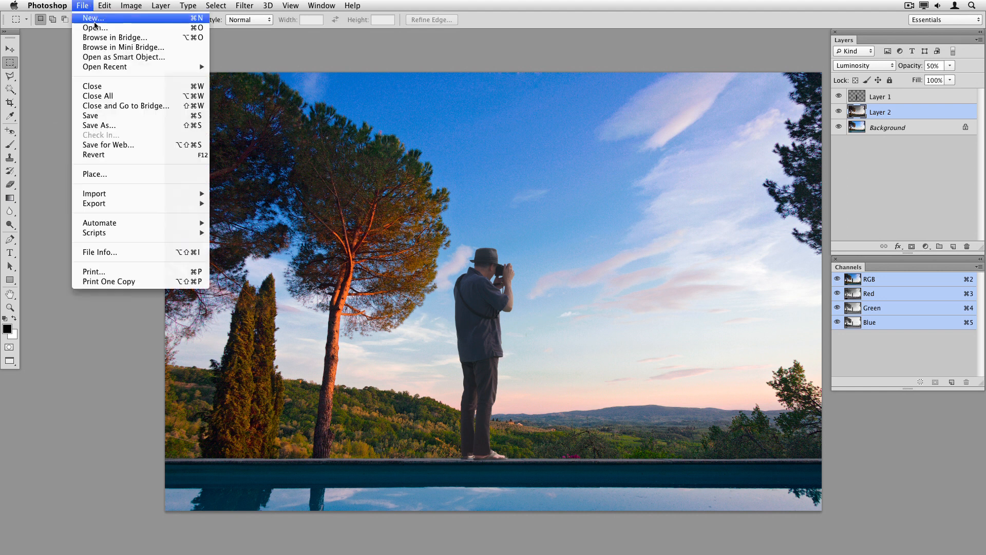
click(98, 29)
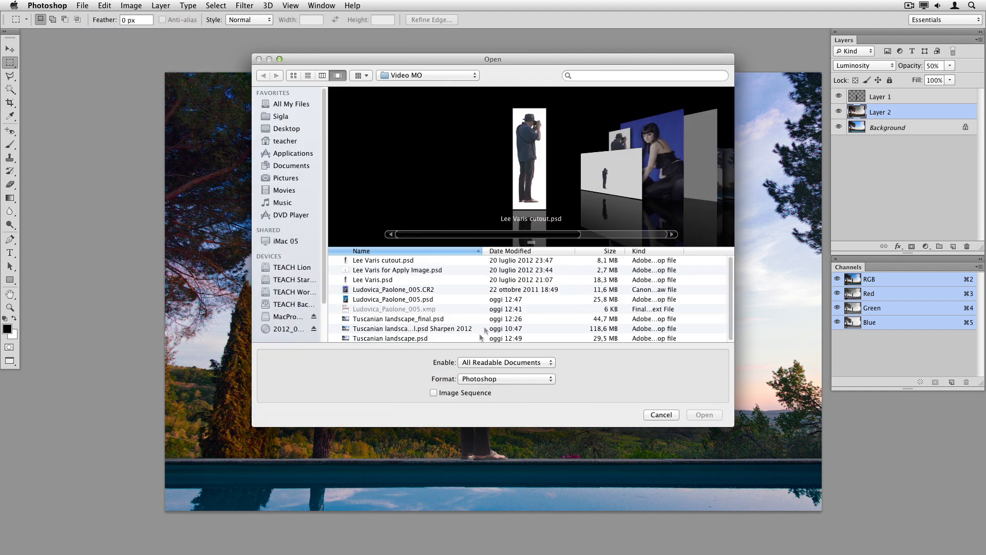
click(437, 320)
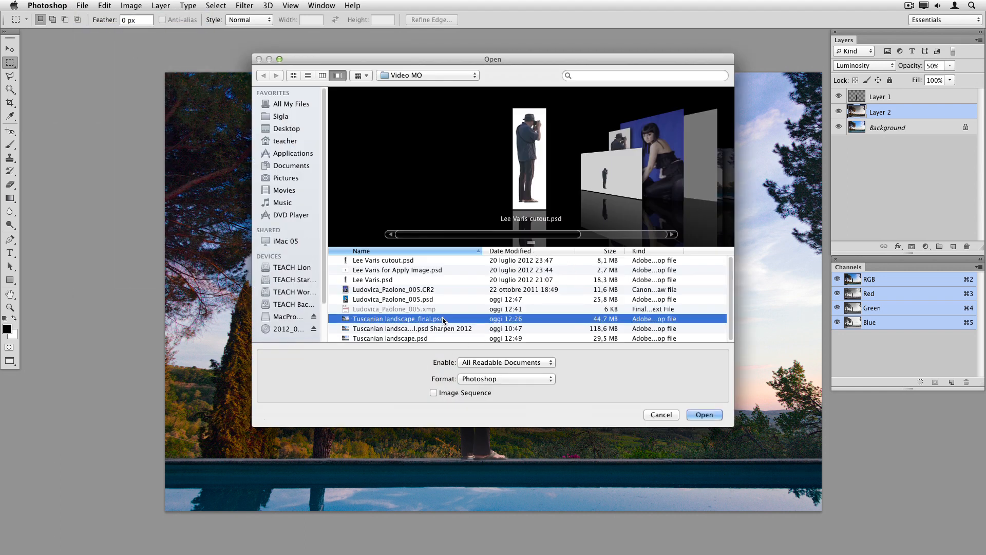
click(712, 416)
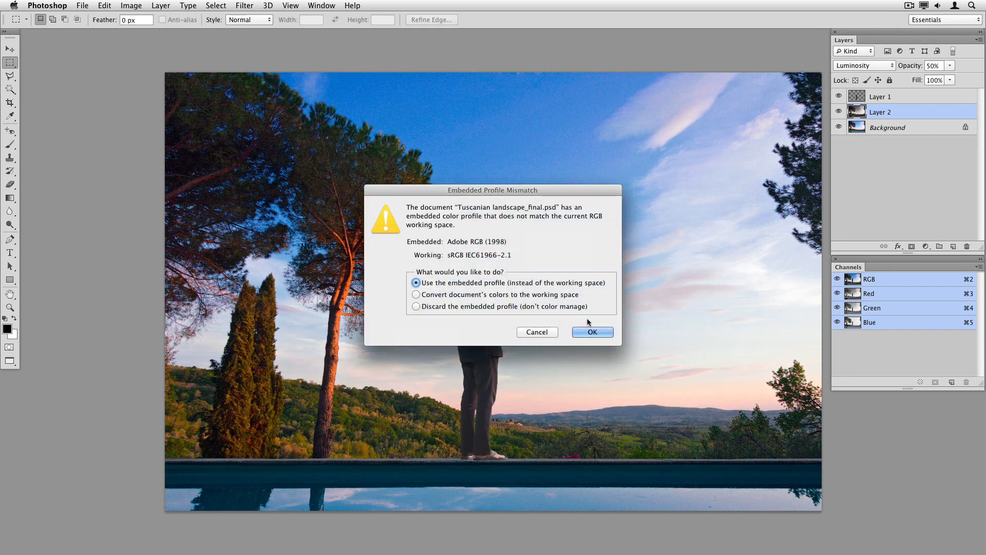
click(594, 332)
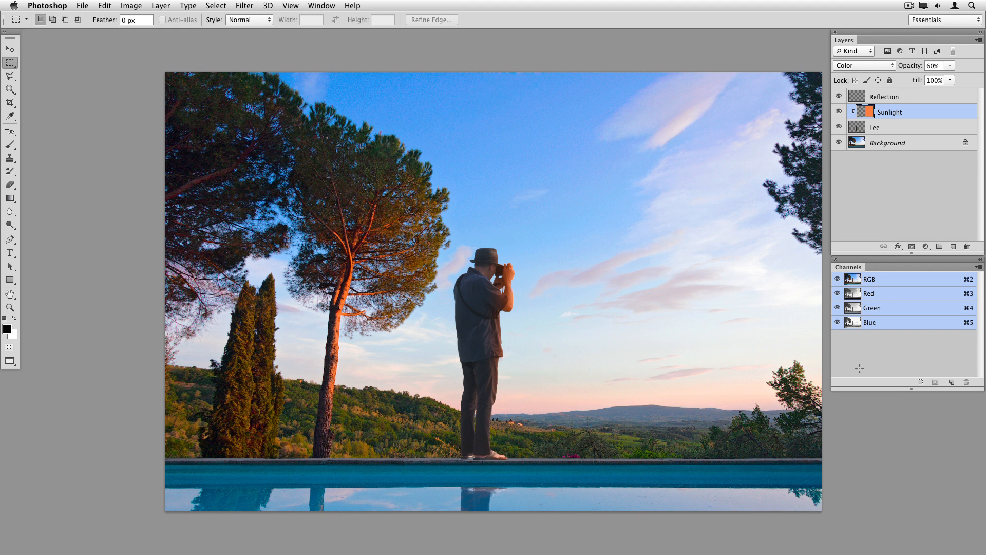
Hide and reshow the Reflection, Sunlight and Lee layers to compare the finished composite
click(838, 96)
click(838, 111)
click(839, 127)
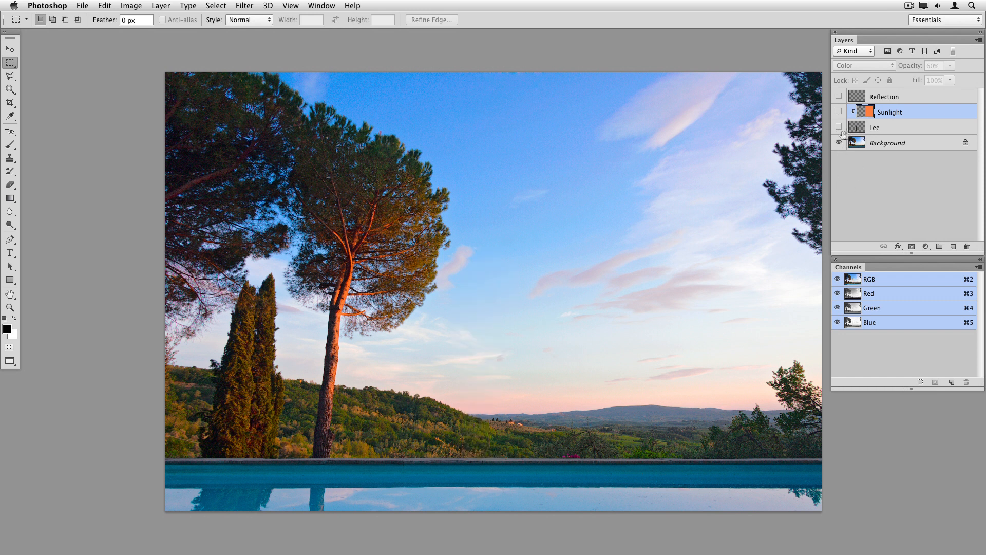
click(838, 127)
click(839, 112)
click(839, 96)
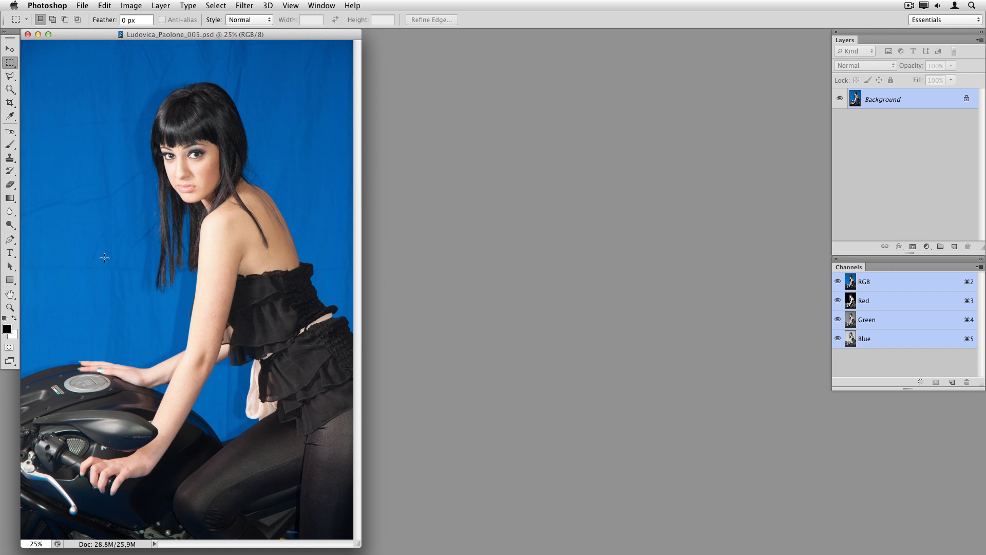
click(132, 6)
click(153, 166)
click(508, 273)
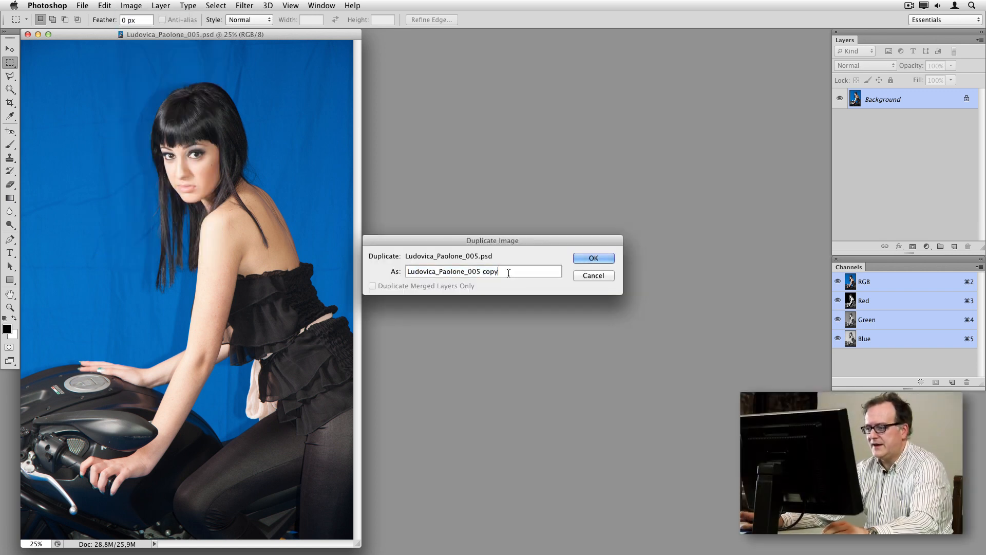
drag(499, 271, 484, 272)
text(Lab)
key(Return)
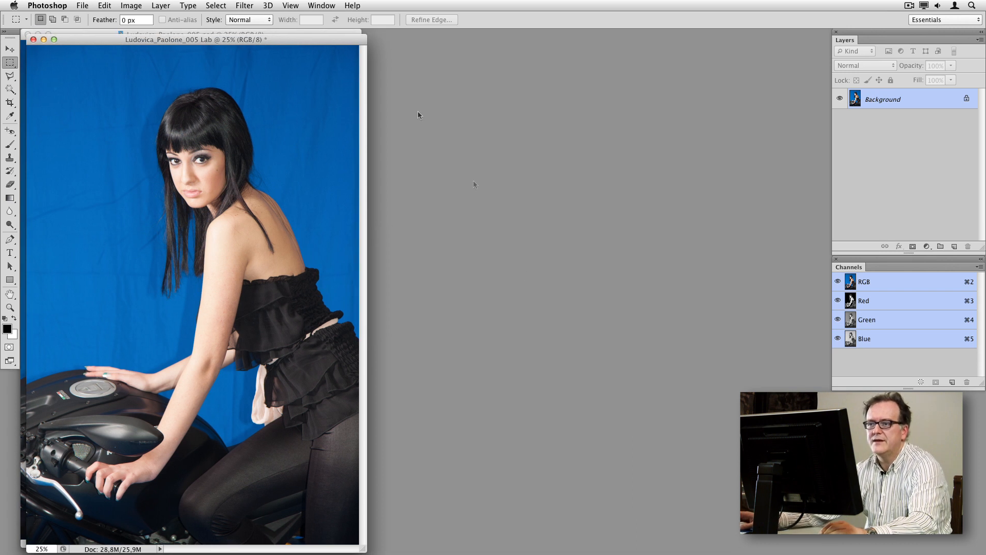
Place the Lab duplicate beside the original and convert it to Lab Color mode
drag(217, 42, 553, 35)
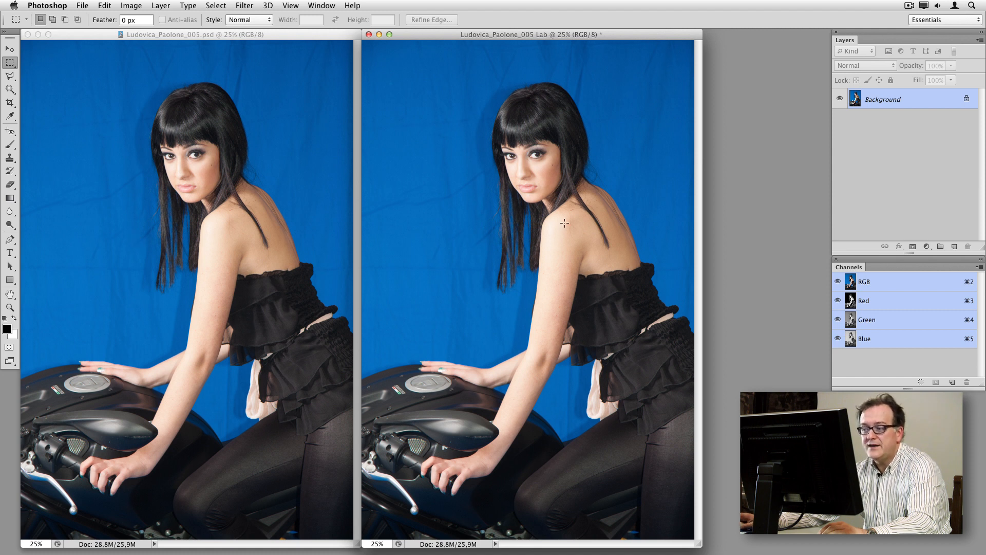
click(208, 35)
click(423, 37)
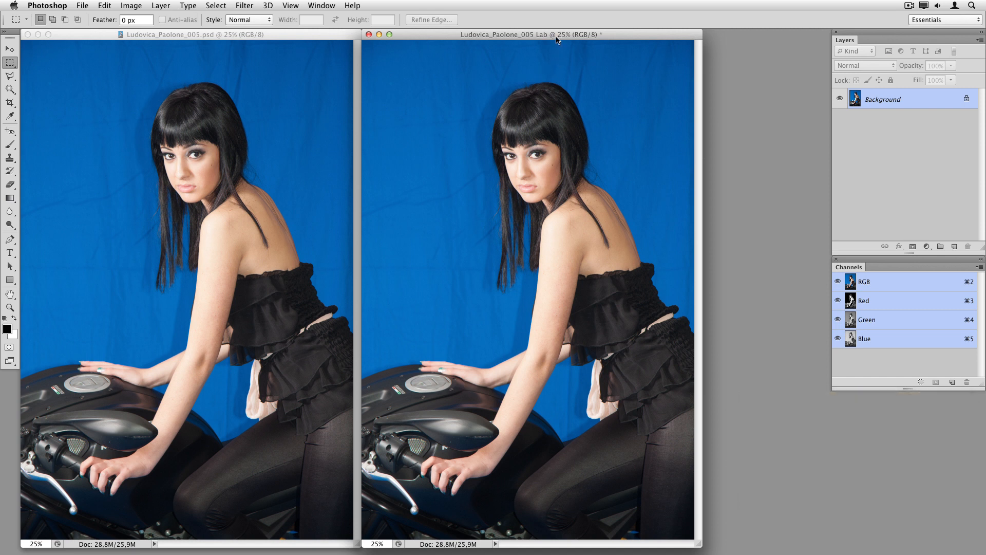
click(135, 7)
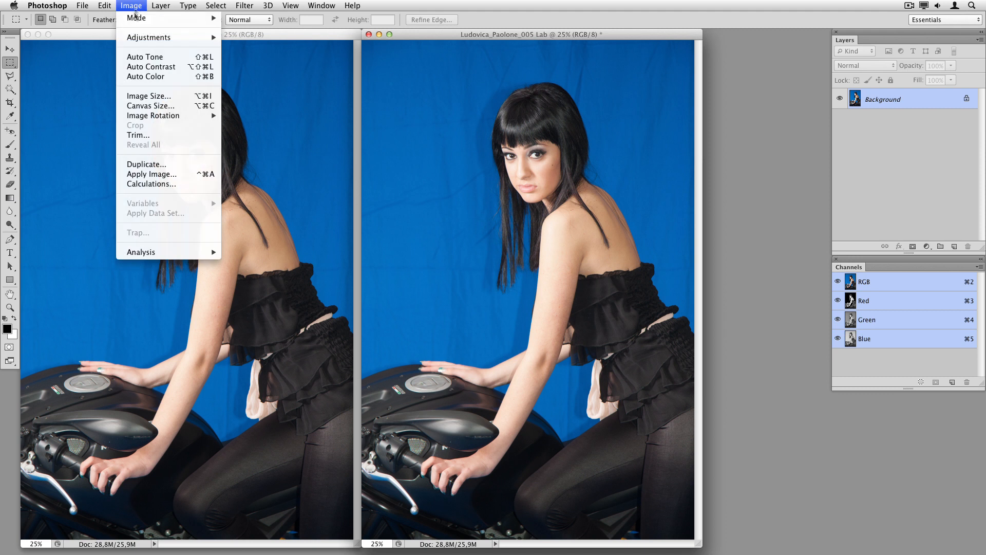
click(245, 76)
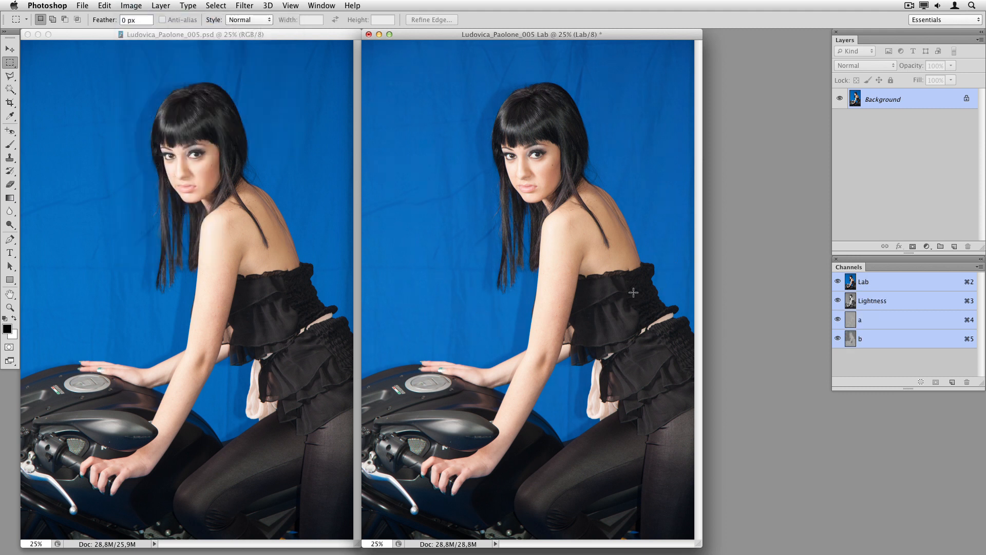
View the Lightness, a and b channels of the Lab duplicate individually to compare them
click(891, 305)
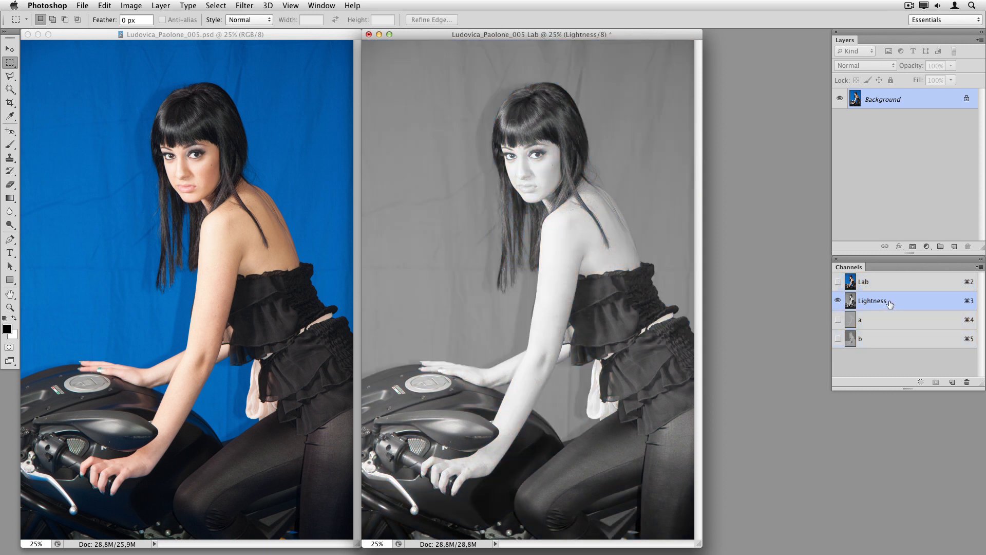
click(893, 320)
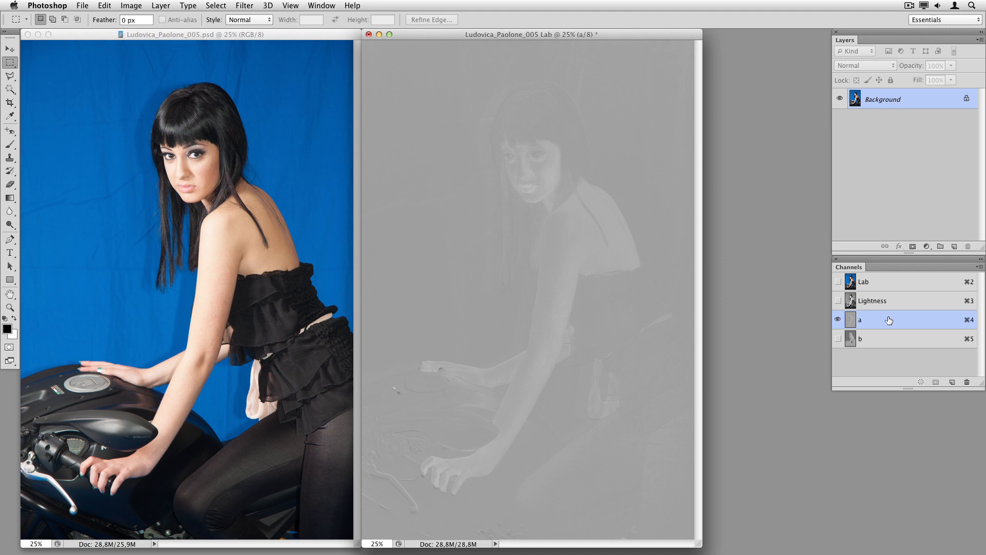
click(910, 343)
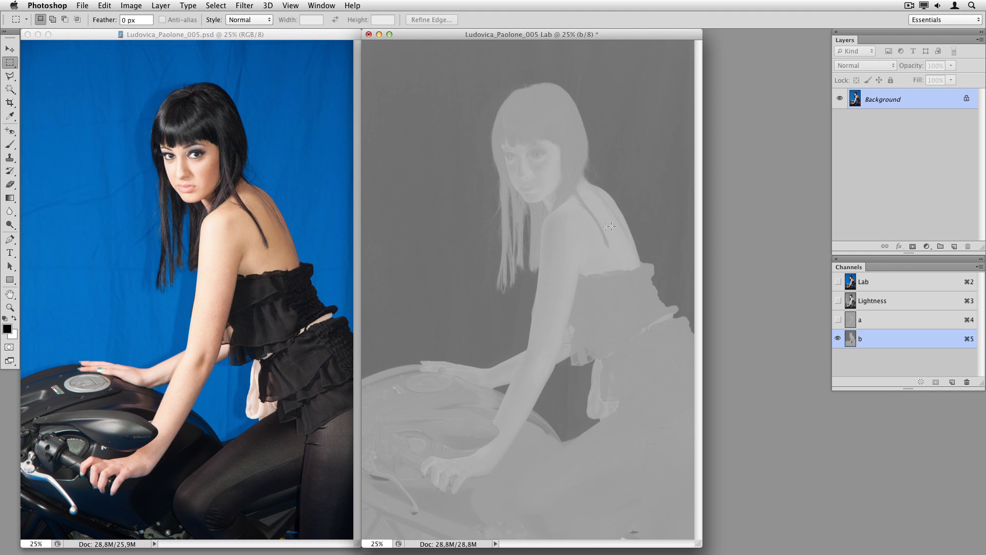
click(903, 289)
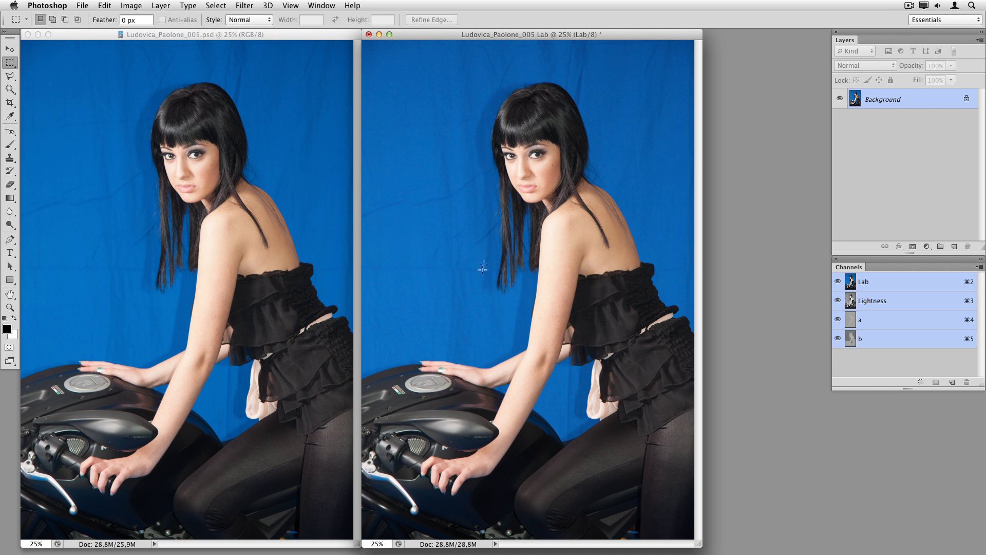
click(918, 340)
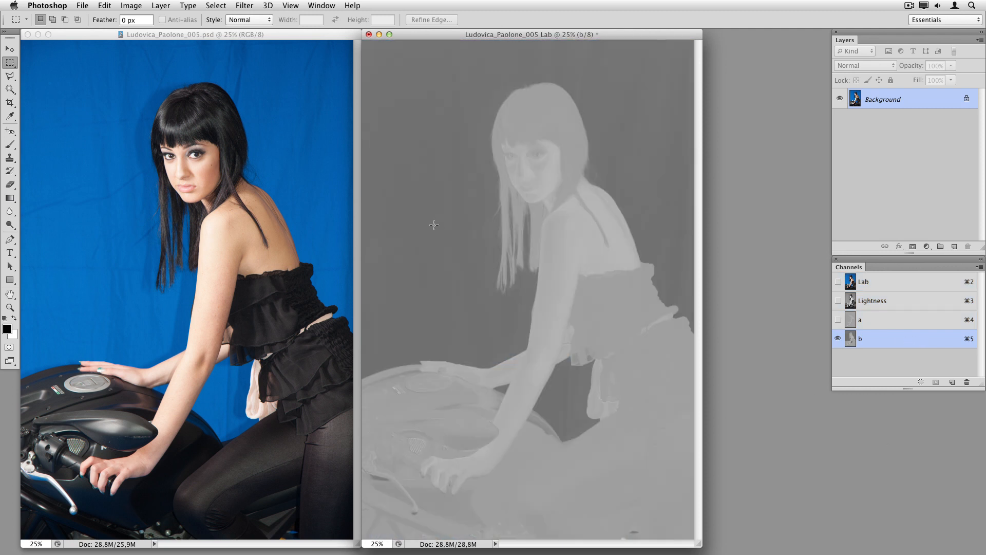
Fill the b channel with 50% Gray using Darken at 100%, then apply Auto Contrast to it
click(104, 5)
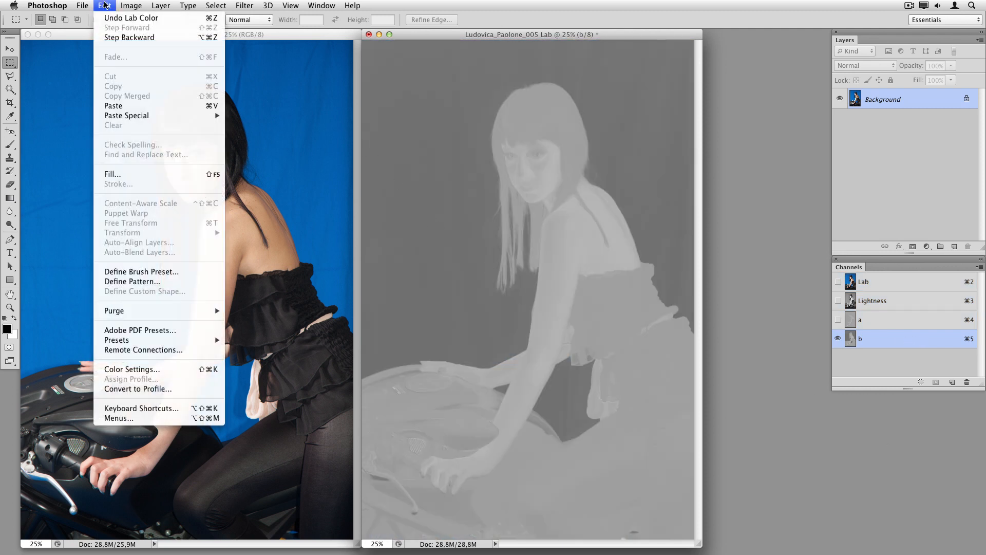
click(112, 173)
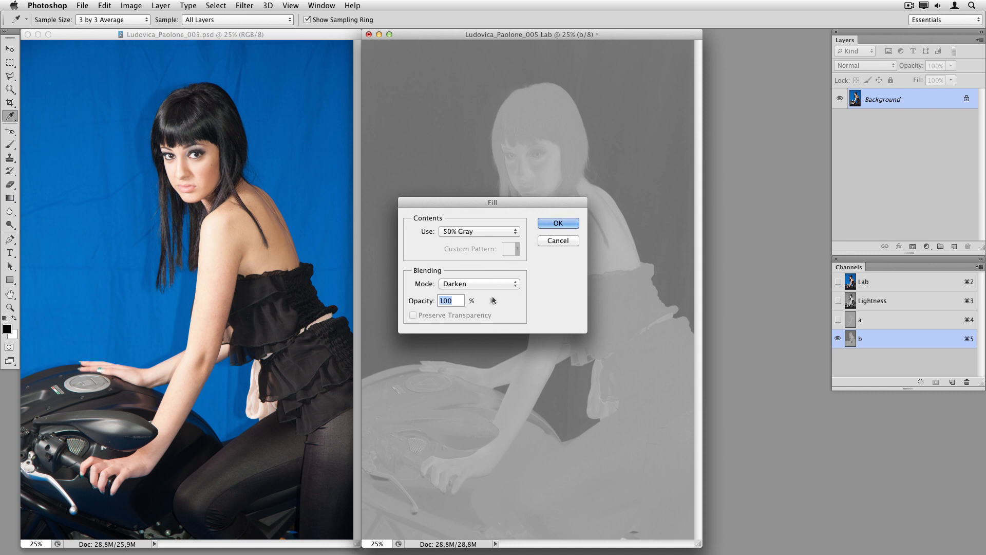
click(559, 223)
key(m)
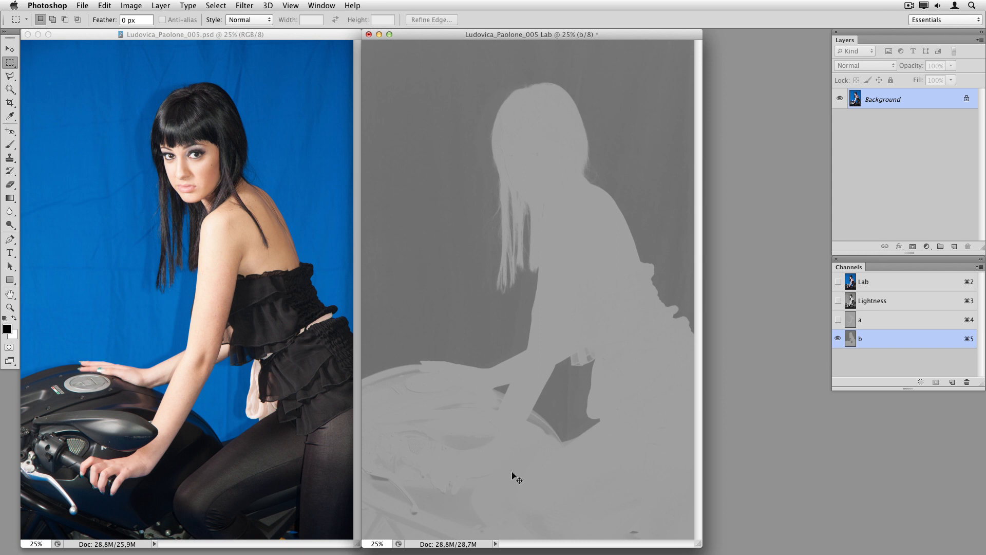
key(super+shift+l)
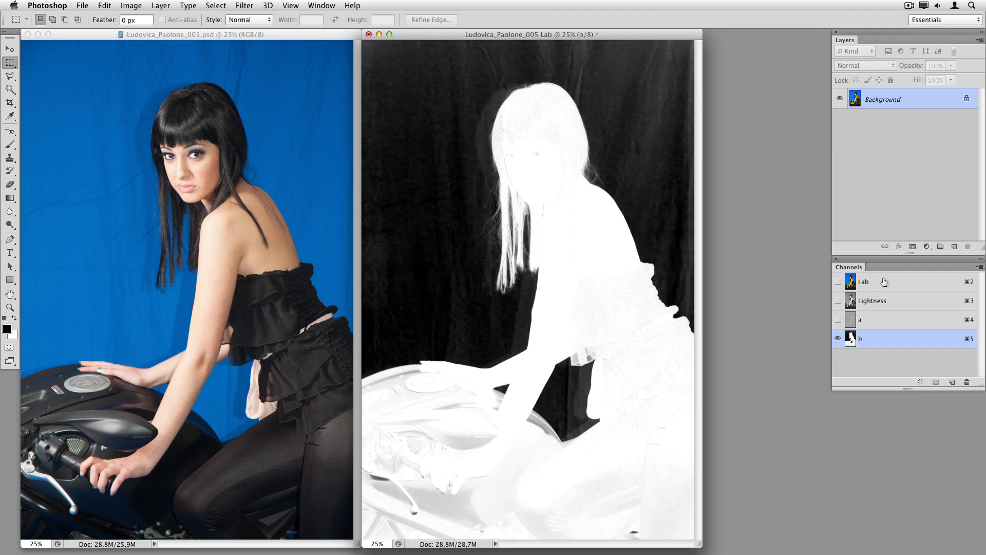
In the original image, convert the Background into Layer 0 and add a layer mask
click(307, 40)
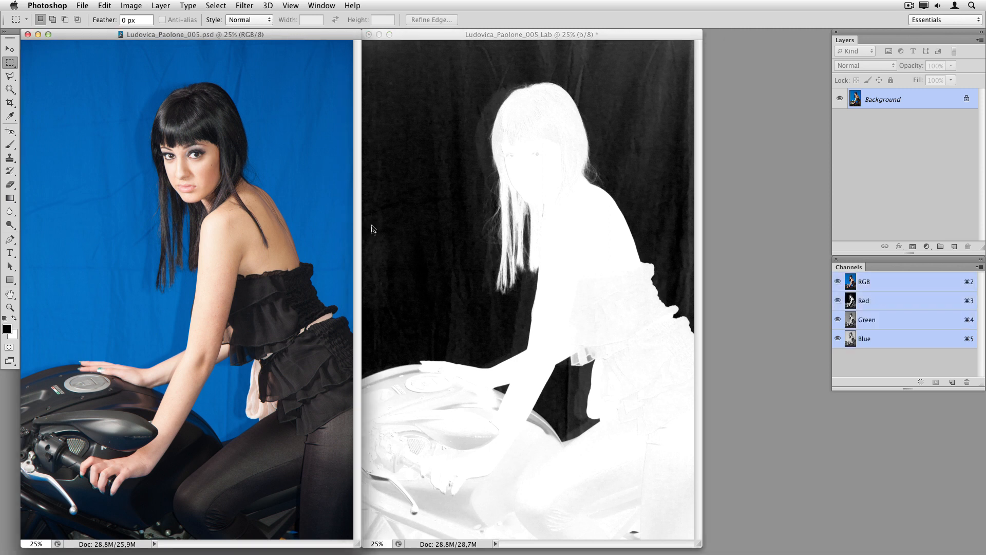
double_click(884, 101)
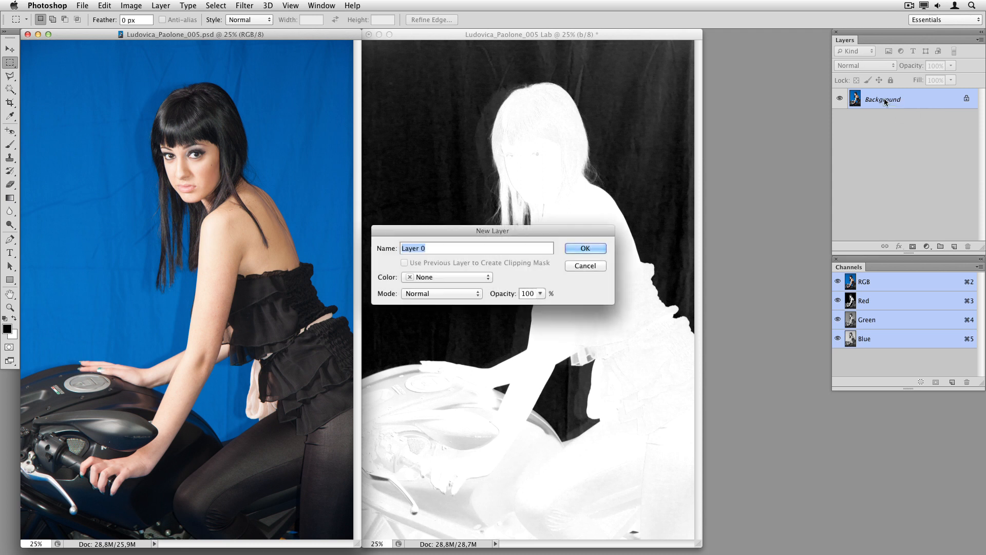
click(604, 252)
click(912, 246)
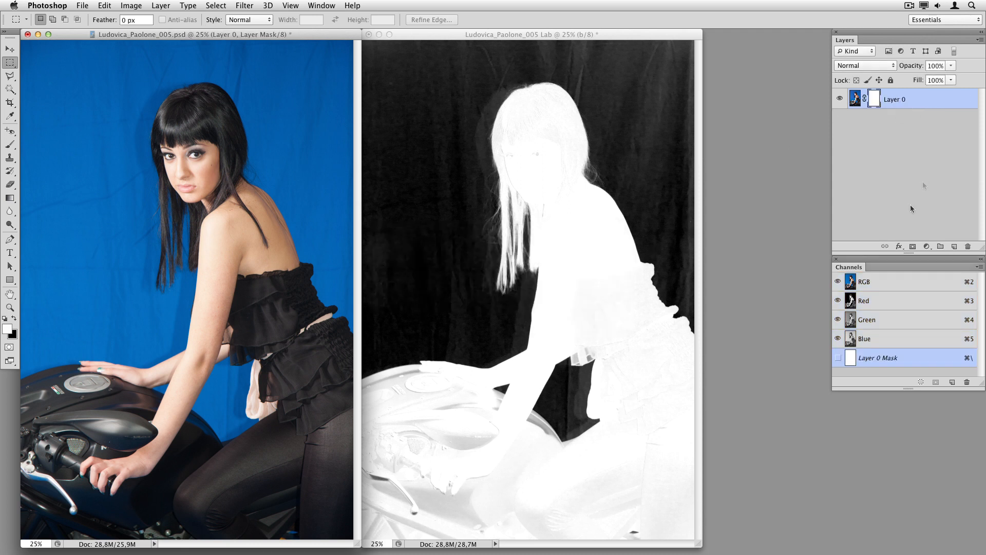
Apply Image onto Layer 0's mask from the Lab duplicate's Background b channel with Darken at 100%, then view the masked layer
alt+click(875, 99)
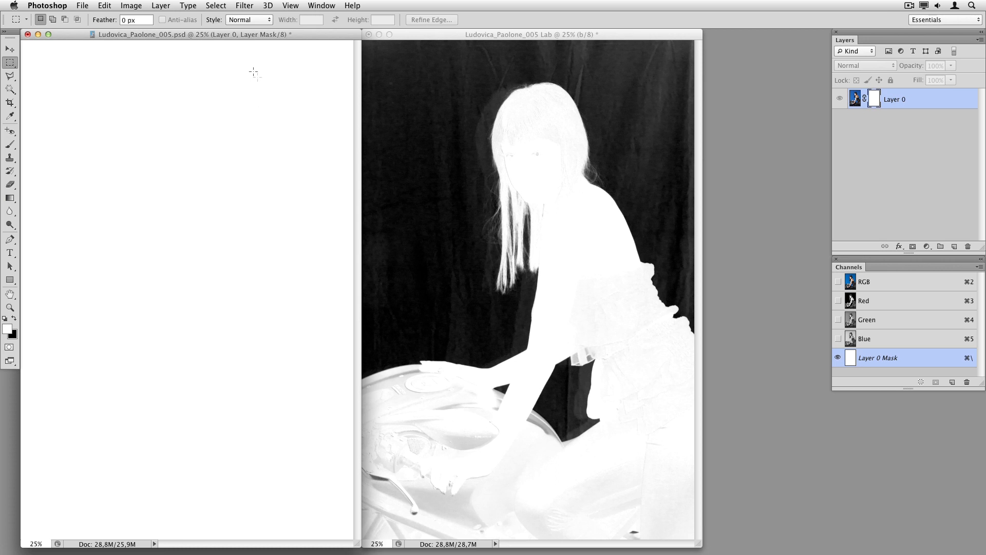
click(135, 6)
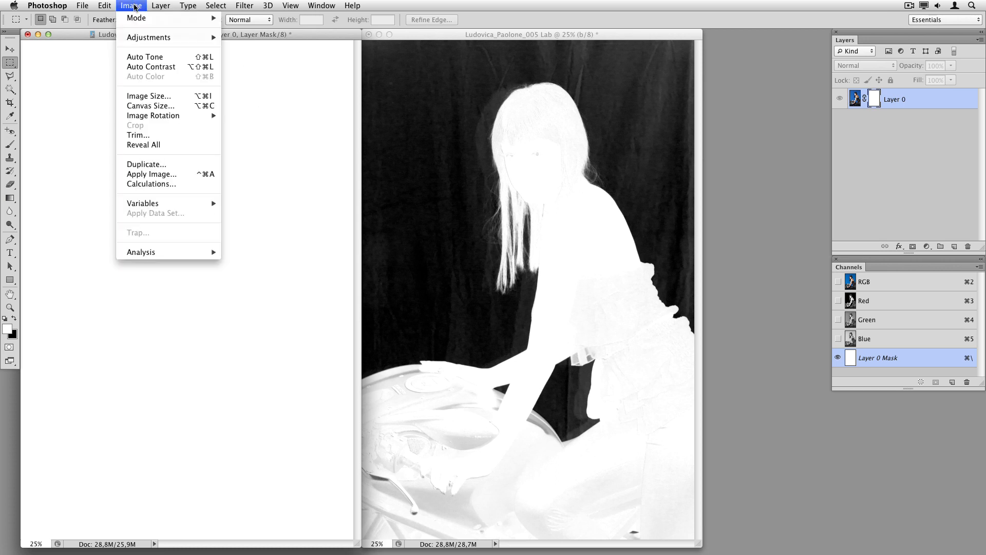
click(171, 175)
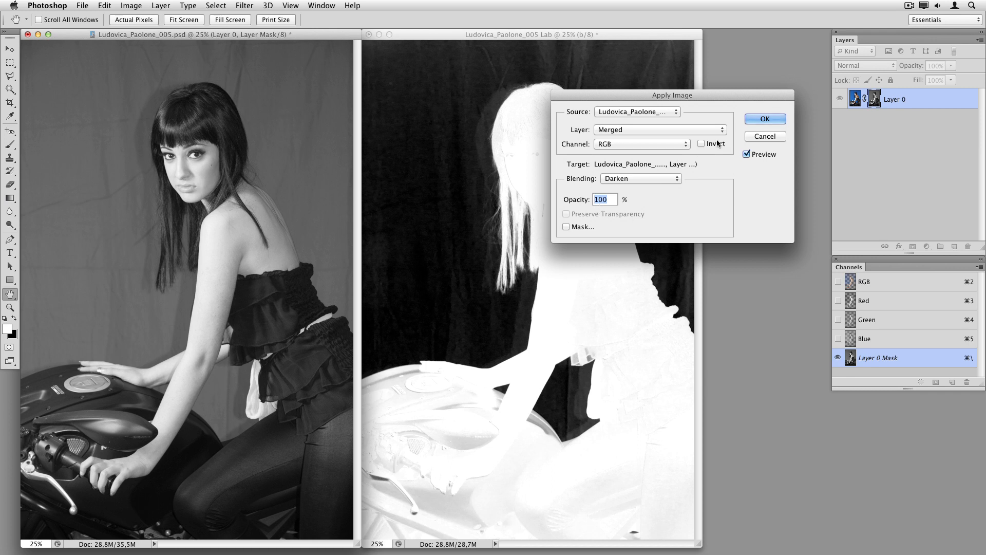
click(648, 112)
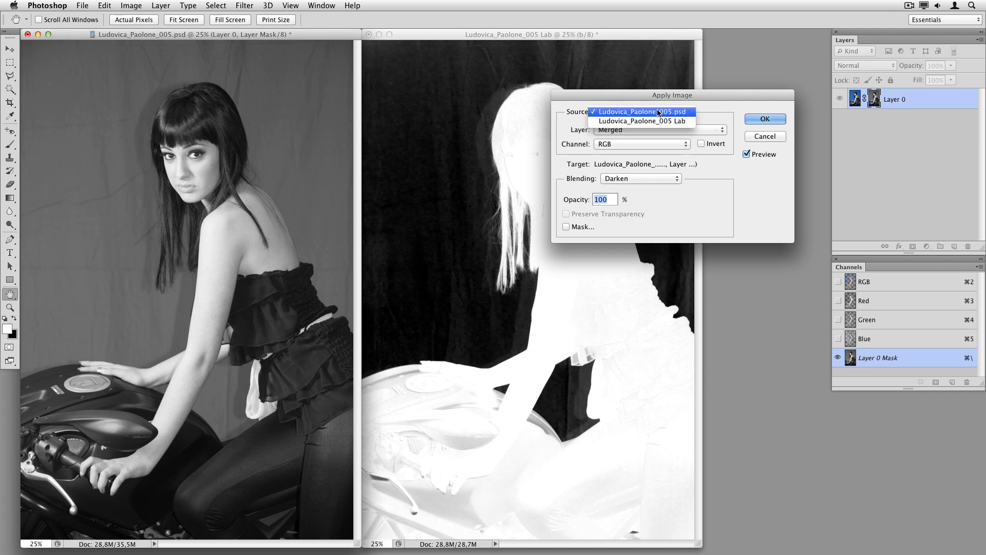
click(655, 121)
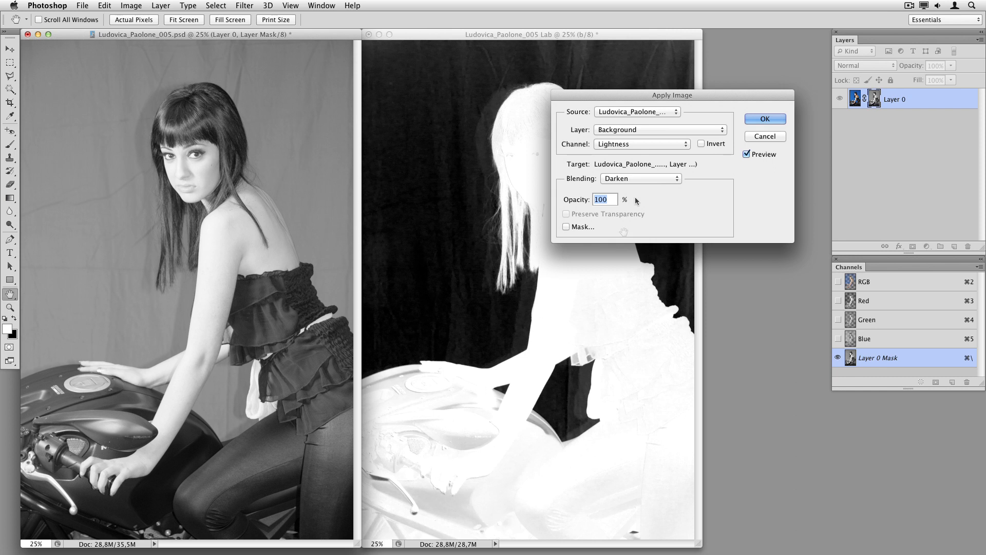
click(638, 144)
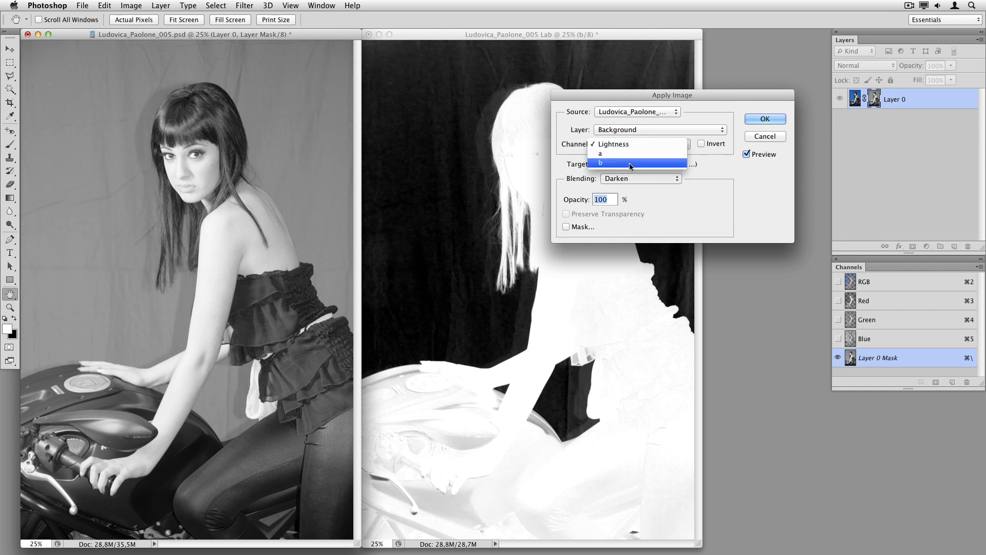
click(629, 162)
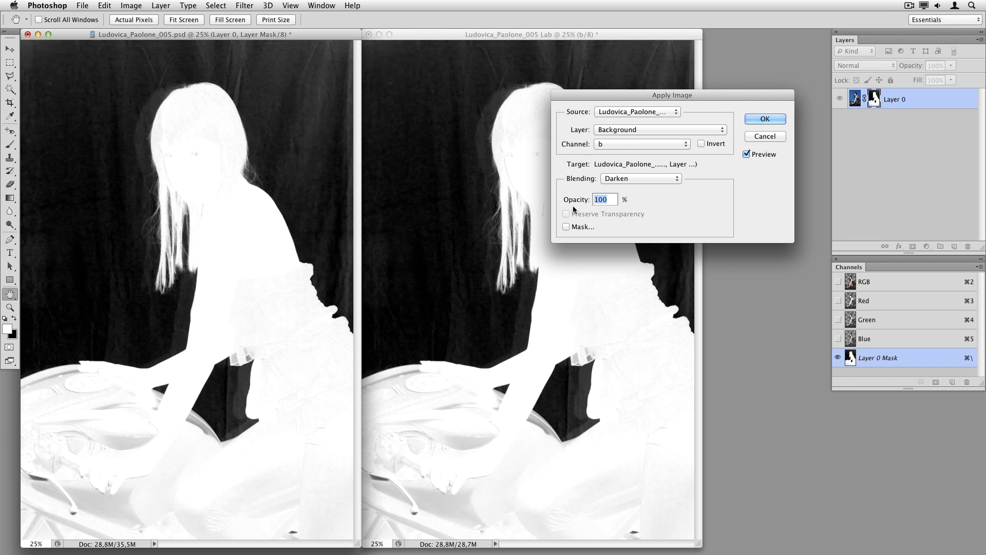
click(773, 119)
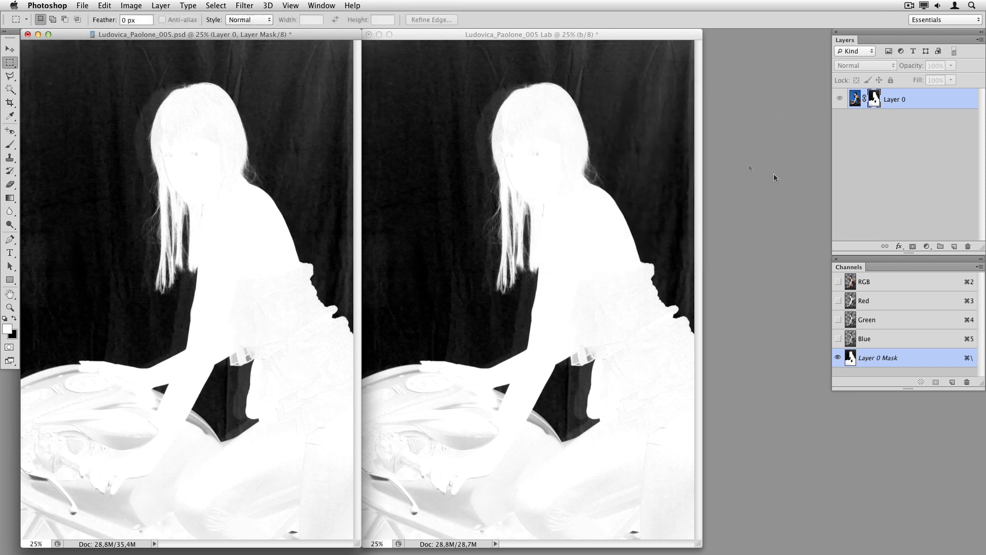
click(841, 100)
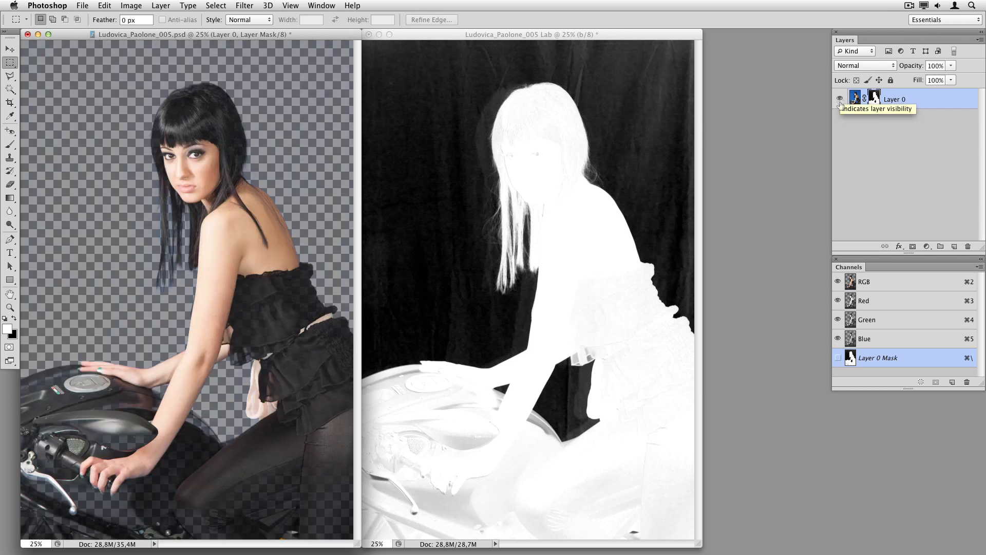
Create a new layer, move it below Layer 0 and fill it with black
click(955, 249)
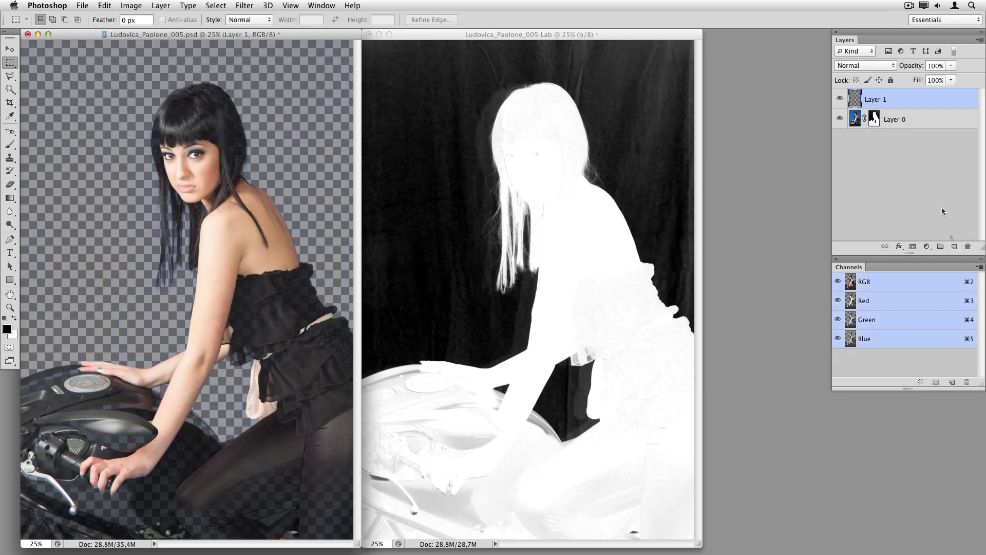
click(901, 126)
drag(929, 127, 919, 99)
click(918, 114)
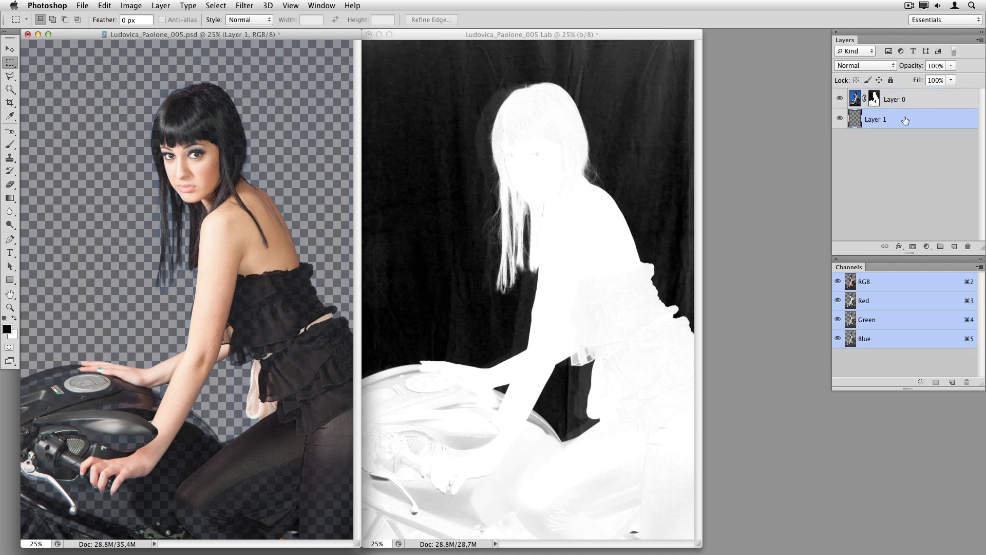
key(alt+BackSpace)
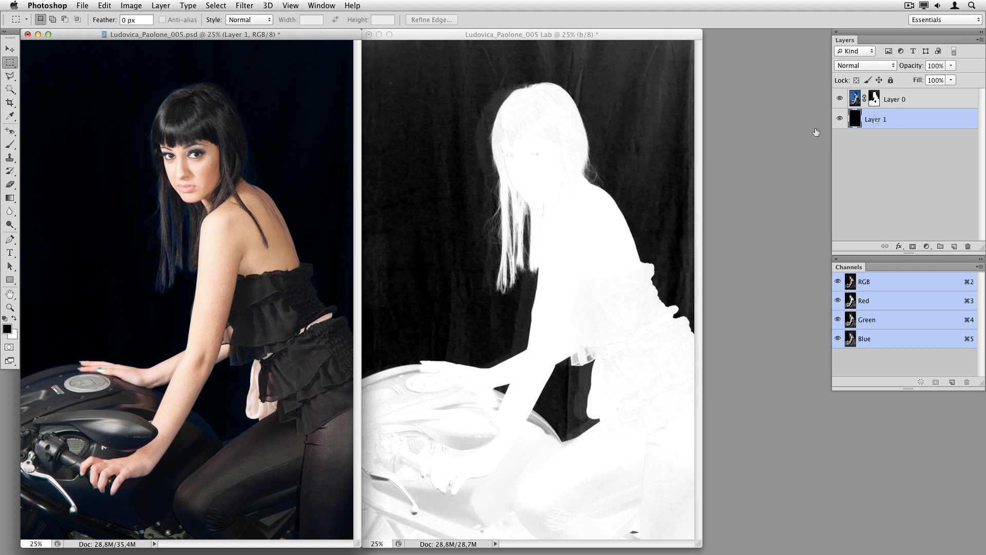
View Layer 0's mask alone and Apply Image onto it from Layer 0's own Layer Mask with Overlay at 100%
shift+click(874, 99)
shift+click(874, 99)
alt+click(874, 100)
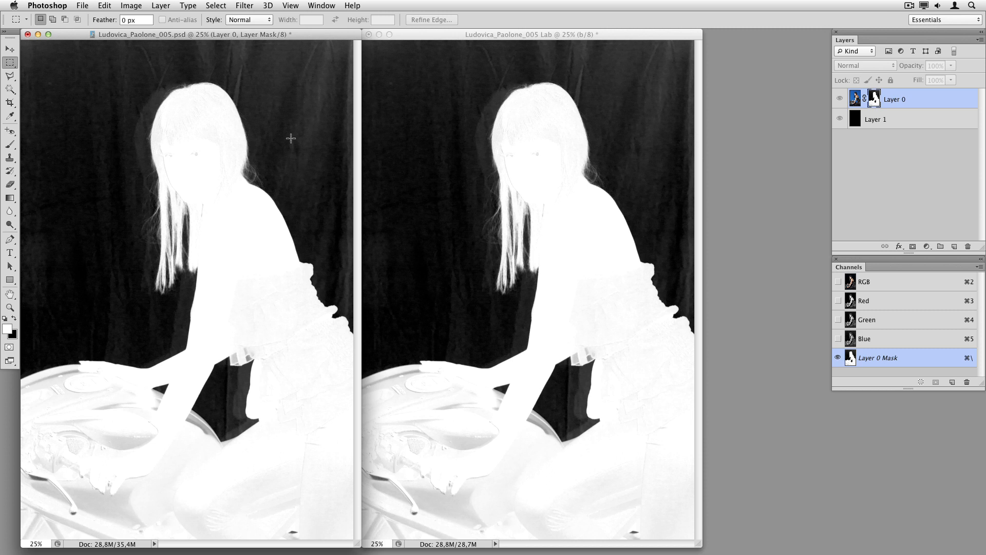
click(133, 6)
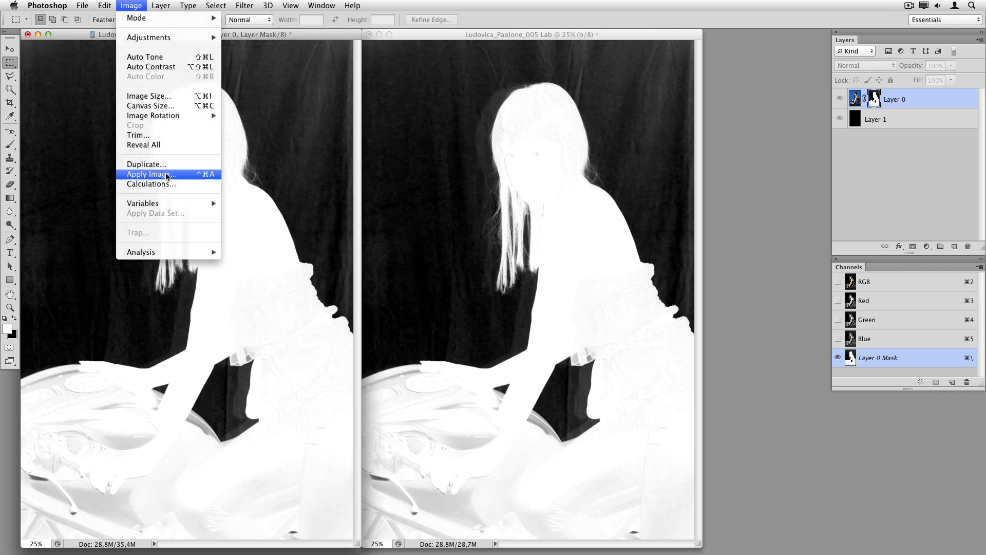
click(151, 174)
click(645, 111)
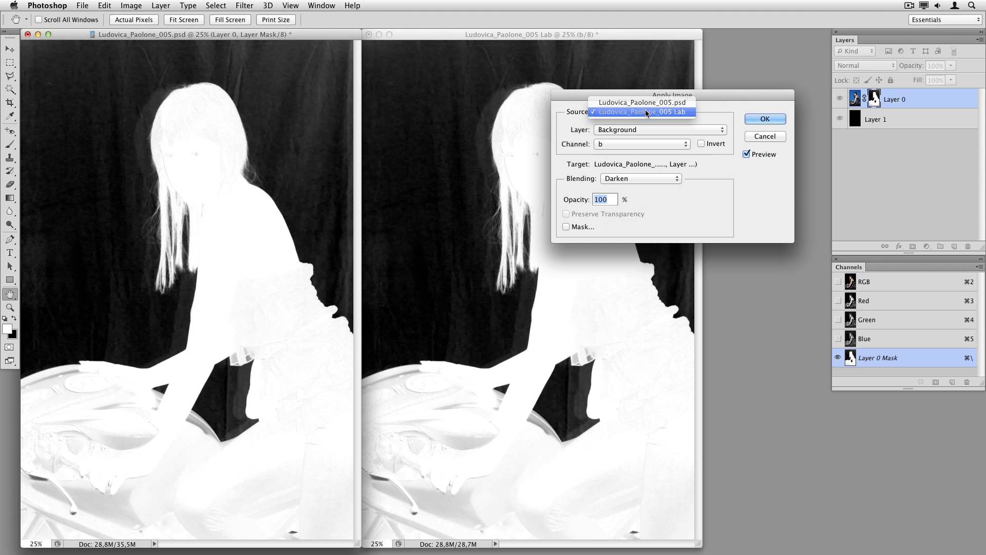
click(646, 103)
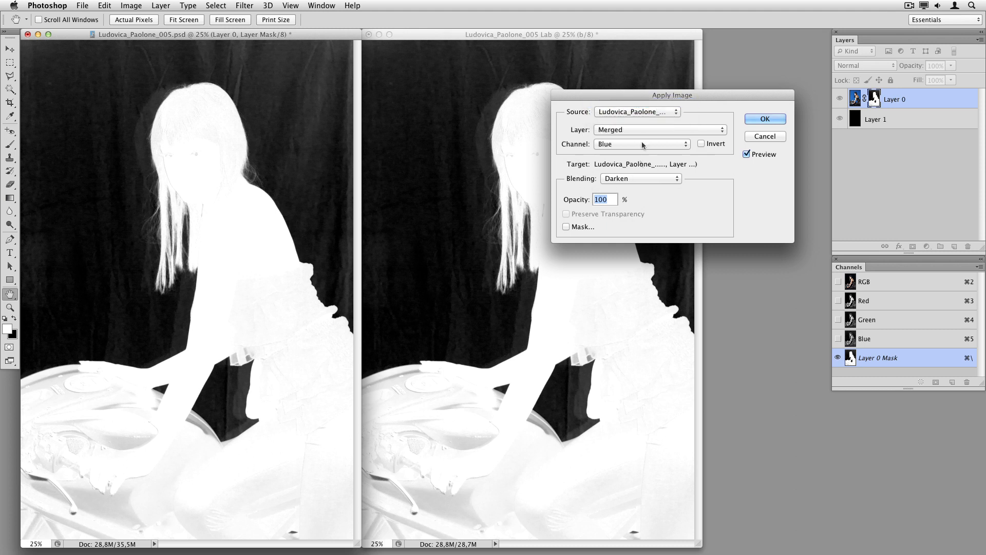
click(637, 131)
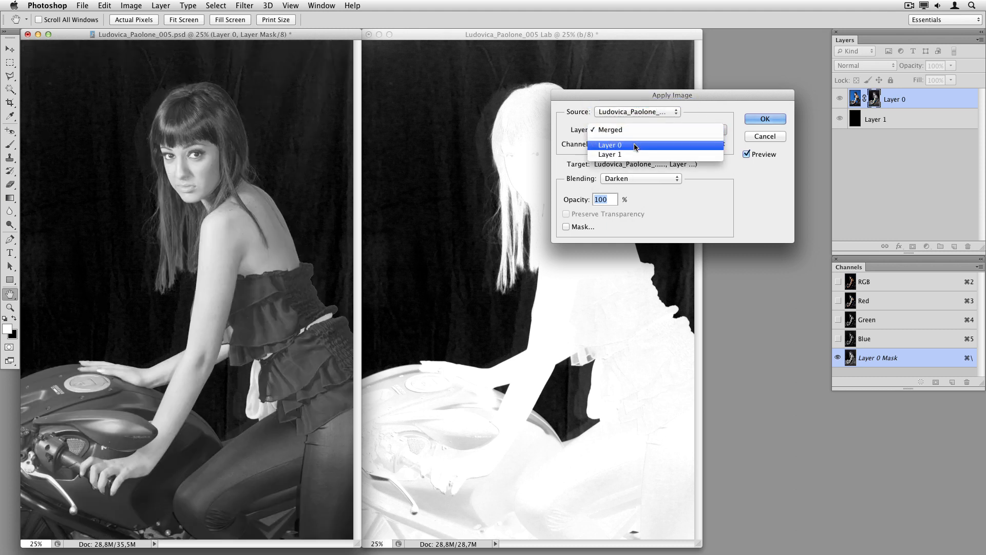
click(636, 145)
click(636, 145)
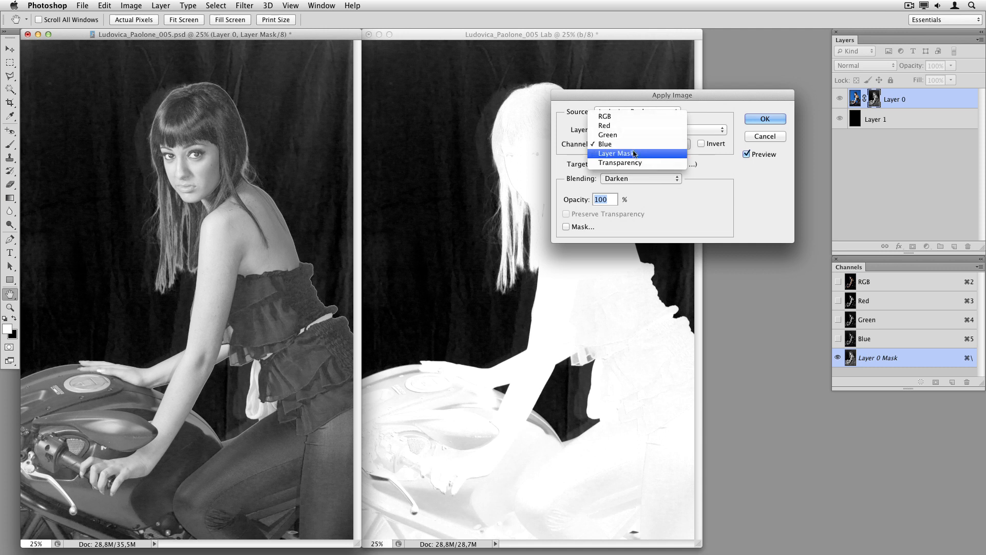
click(635, 154)
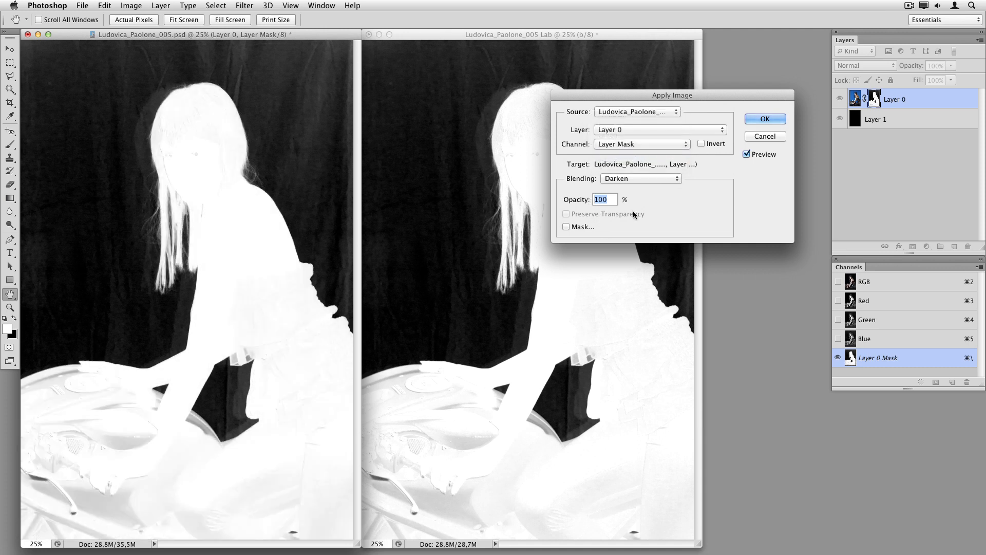
click(641, 180)
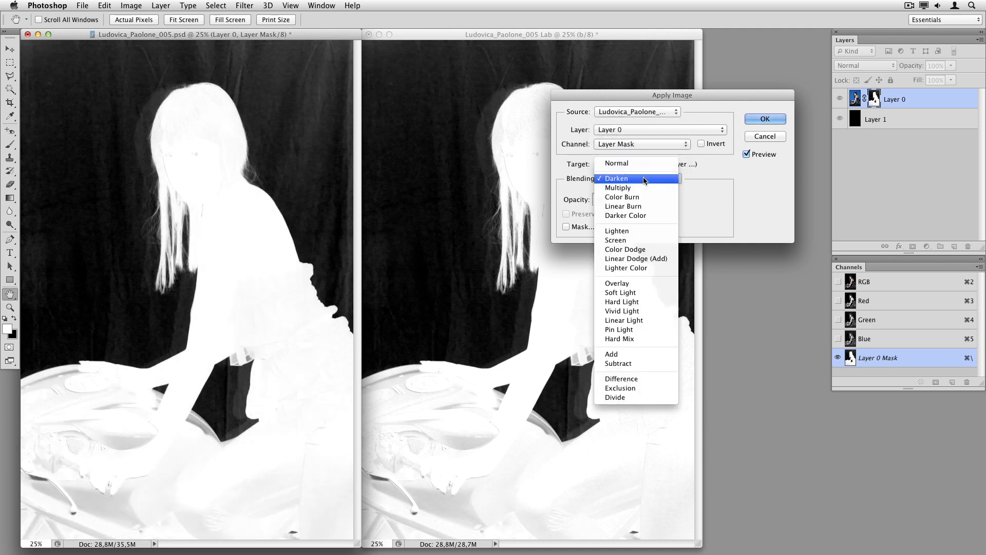
click(644, 284)
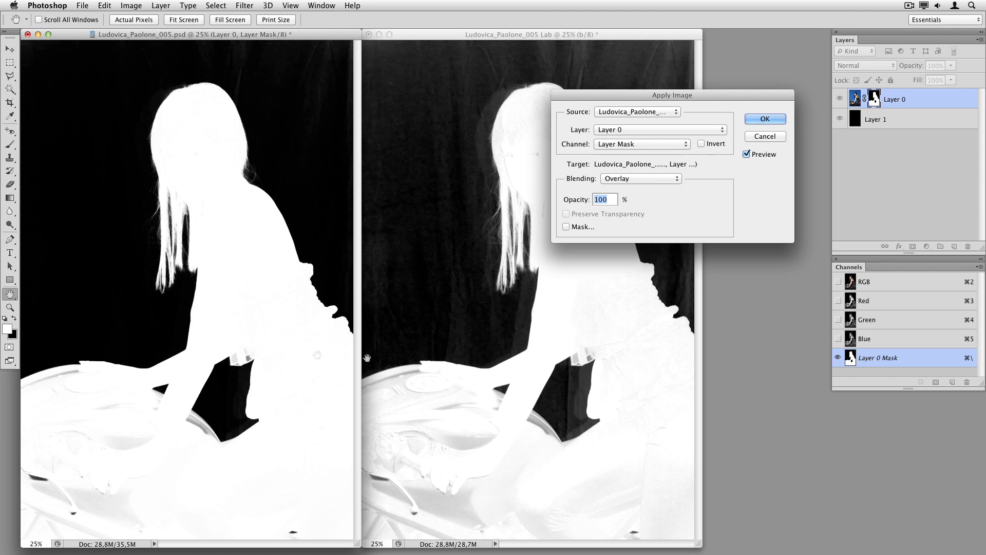
click(765, 119)
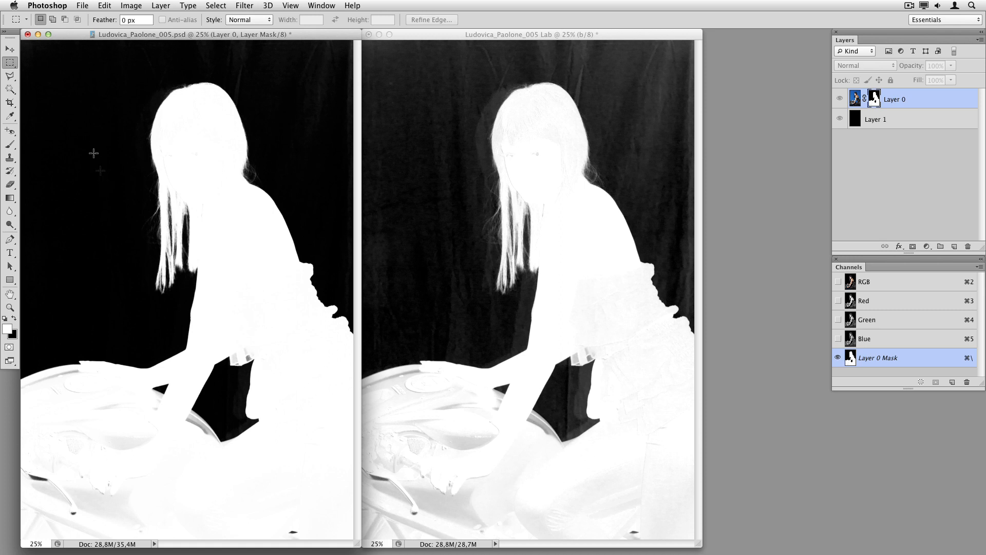
Paint the remaining grey motorcycle and body areas of the mask white with a 188 px Overlay brush
click(10, 147)
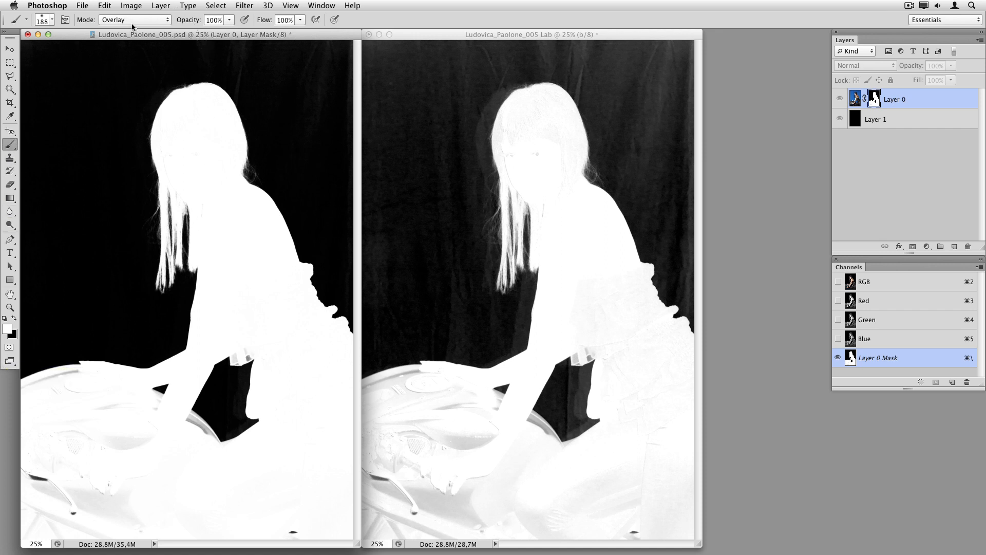
mouse_move(40, 472)
mouse_down()
mouse_move(60, 471)
mouse_move(52, 474)
mouse_move(59, 487)
mouse_move(57, 477)
mouse_move(90, 473)
mouse_move(62, 481)
mouse_move(65, 516)
mouse_move(50, 514)
mouse_move(171, 439)
mouse_move(82, 398)
mouse_move(101, 376)
mouse_move(38, 381)
mouse_move(197, 464)
mouse_move(203, 441)
mouse_move(142, 399)
mouse_move(92, 402)
mouse_move(113, 409)
mouse_move(57, 485)
mouse_move(71, 485)
mouse_move(41, 475)
mouse_up()
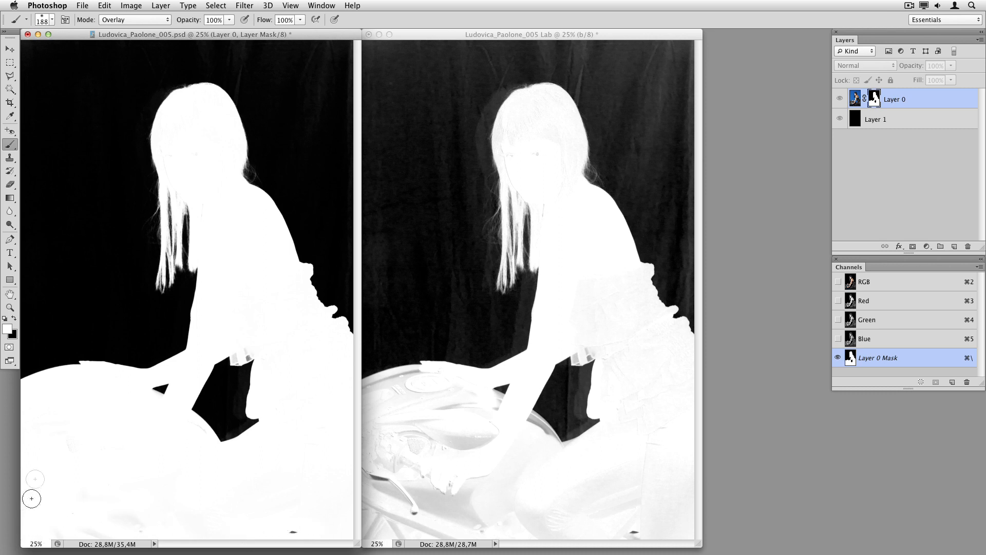
mouse_move(303, 529)
mouse_down()
mouse_move(278, 535)
mouse_move(306, 531)
mouse_up()
mouse_move(244, 346)
mouse_down()
mouse_move(255, 360)
mouse_move(260, 347)
mouse_up()
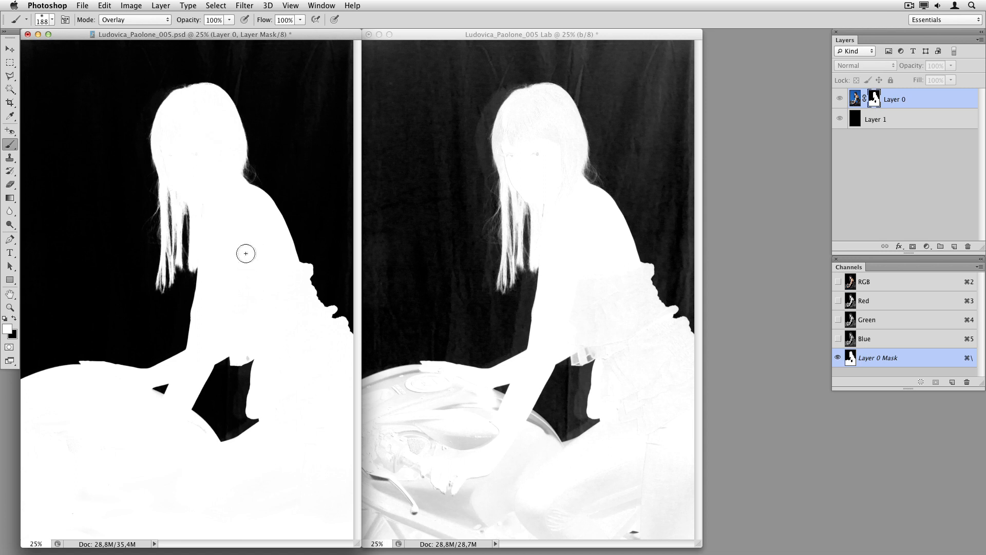
Return to the composite view and toggle Layer 0's mask off and on to compare the result
click(840, 100)
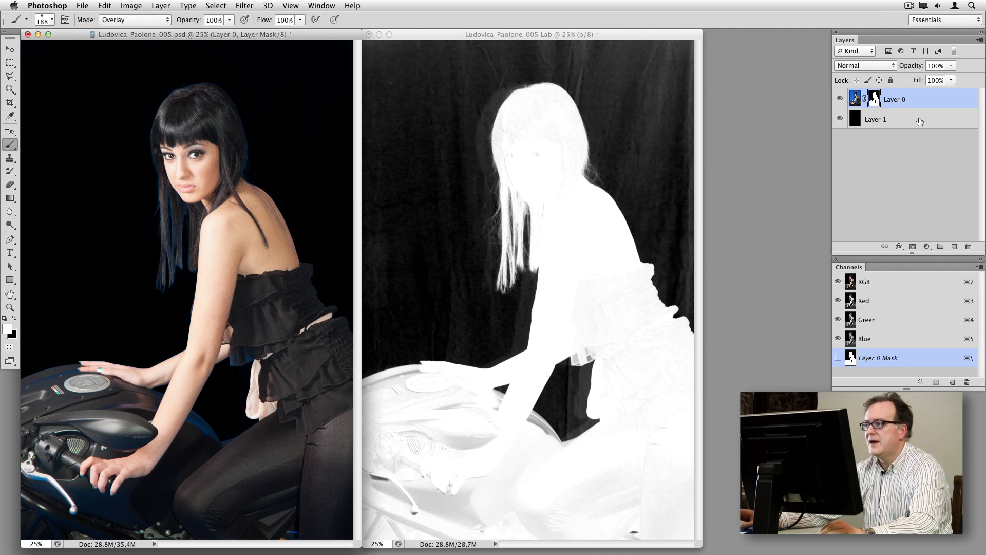
shift+click(874, 99)
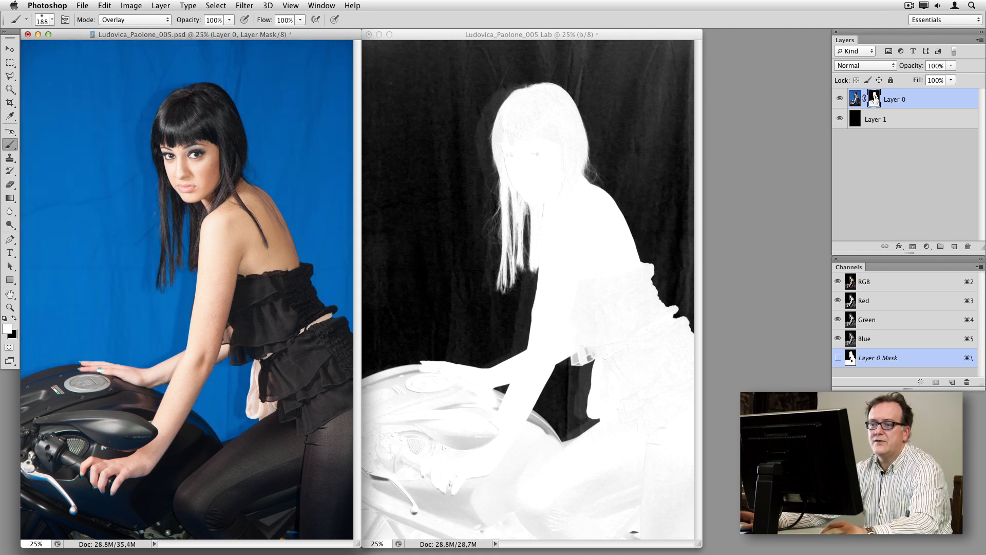
shift+click(875, 99)
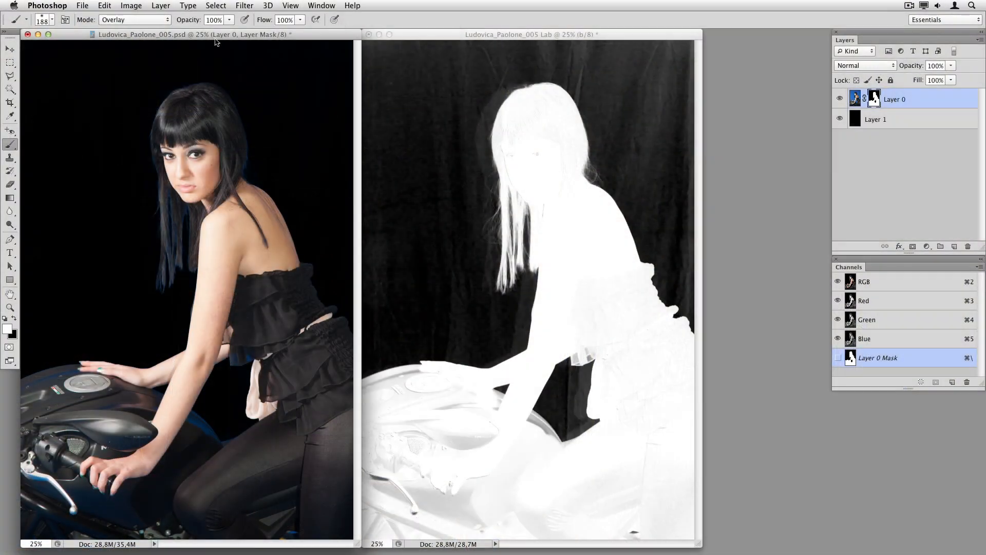
Open Calculations combining the merged Gray channel with Layer 0's Layer Mask using Multiply into a New Channel
click(135, 7)
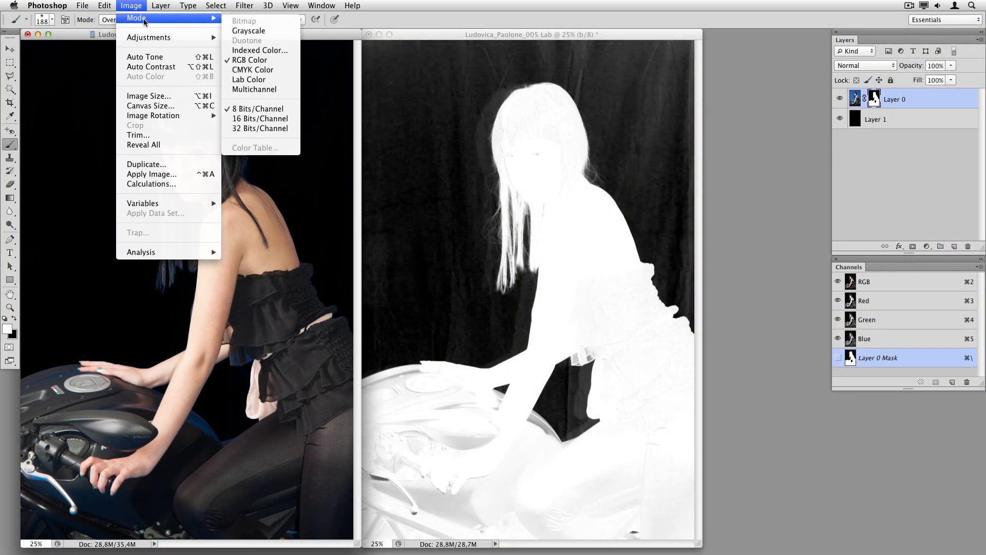
click(151, 183)
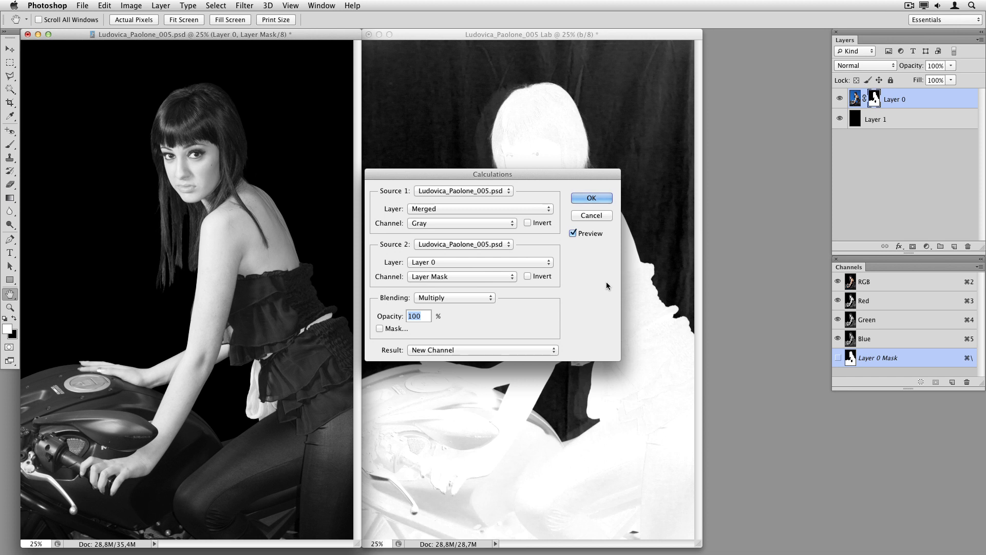
click(500, 349)
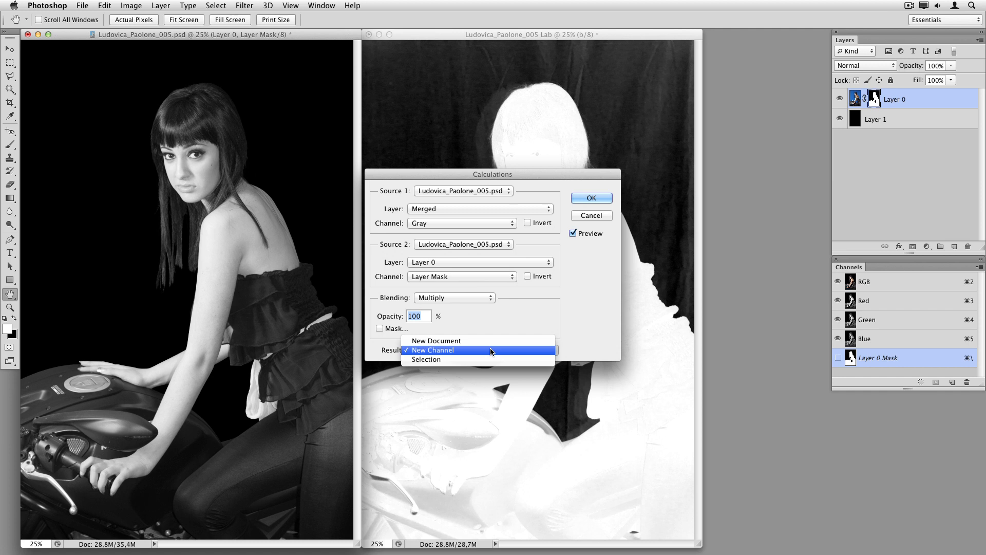
click(491, 350)
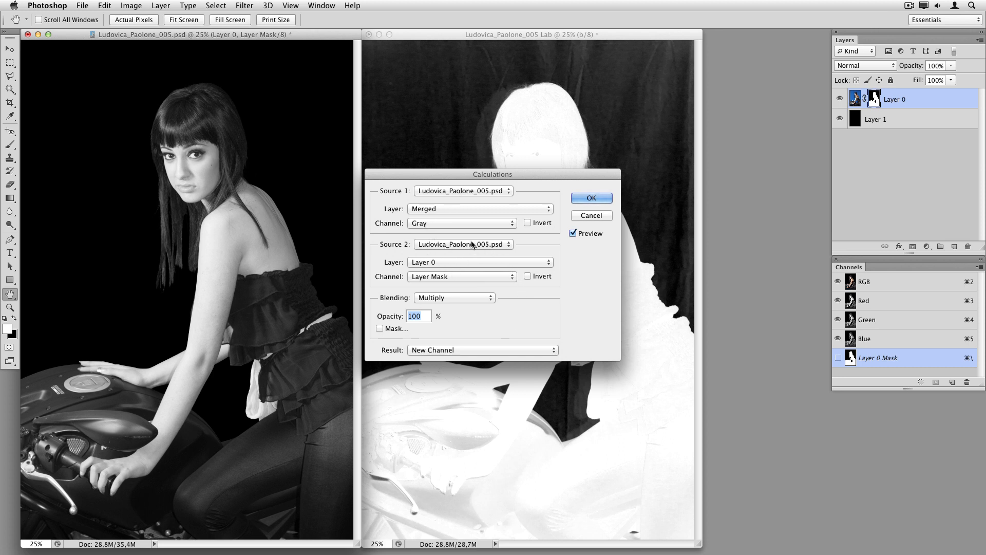
click(458, 208)
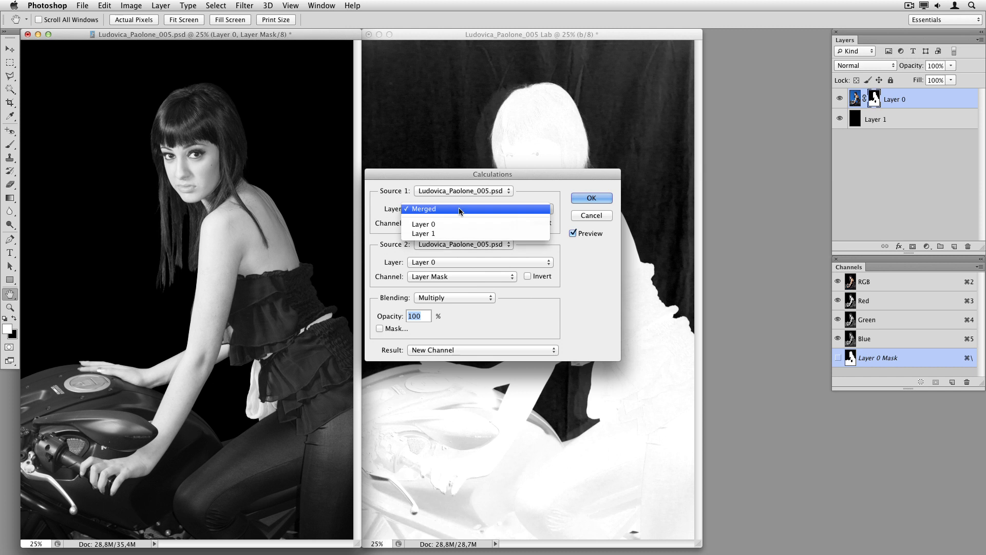
click(452, 280)
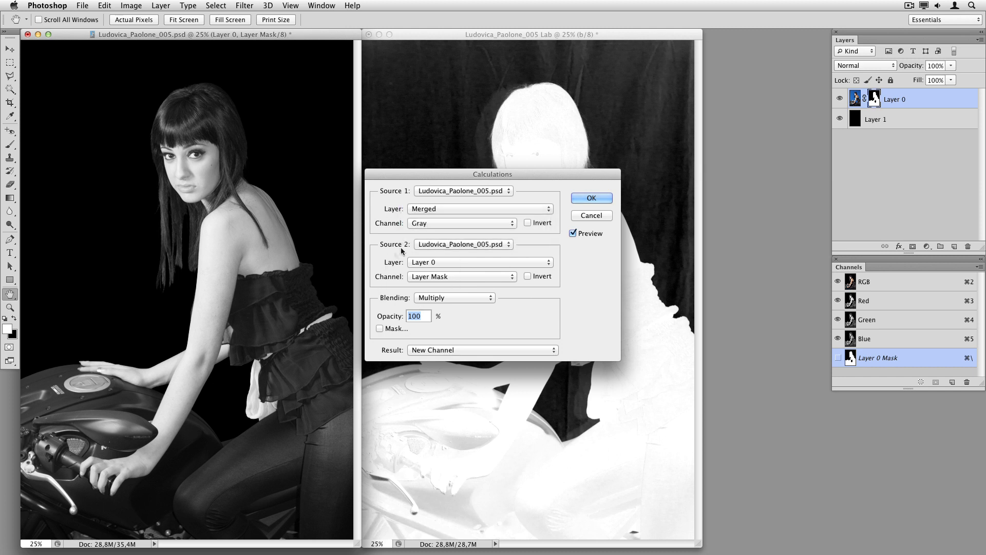